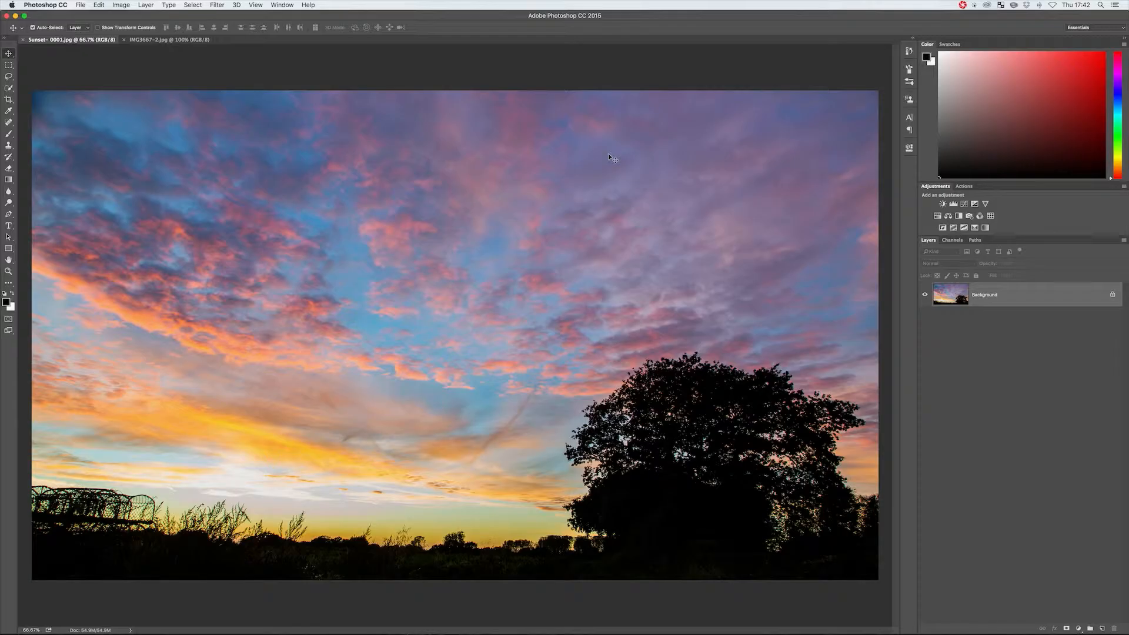
Select the hot-air balloon in the IMG3667-2.jpg photo with a rectangular marquee and move the selected area into the sunset image.
click(164, 42)
click(145, 38)
click(166, 40)
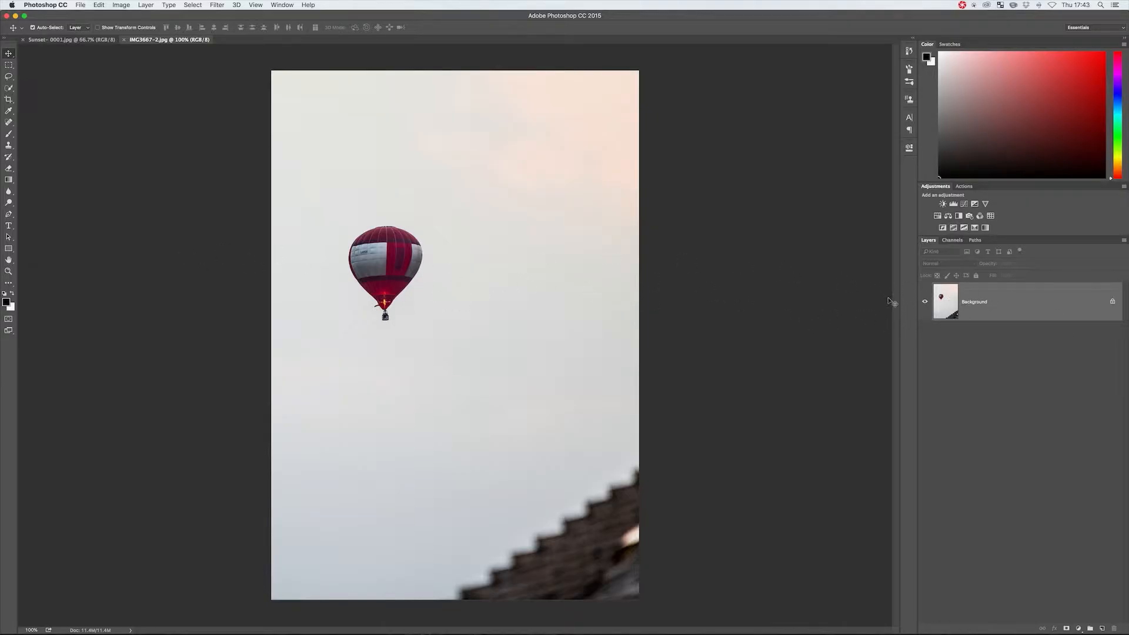
key(m)
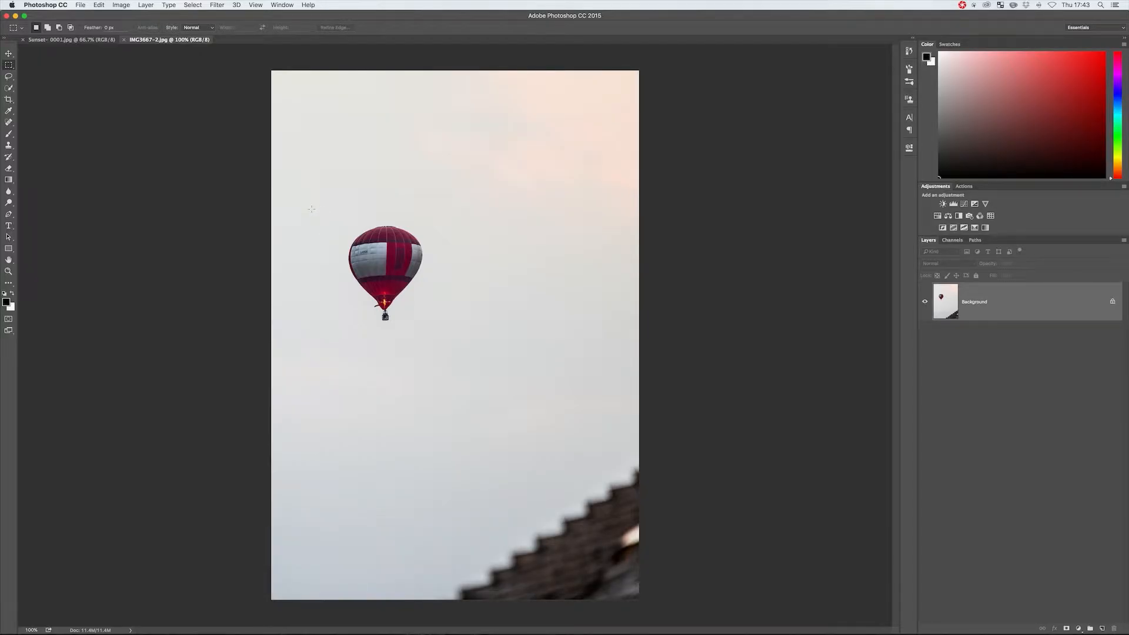
drag(311, 209, 478, 356)
key(v)
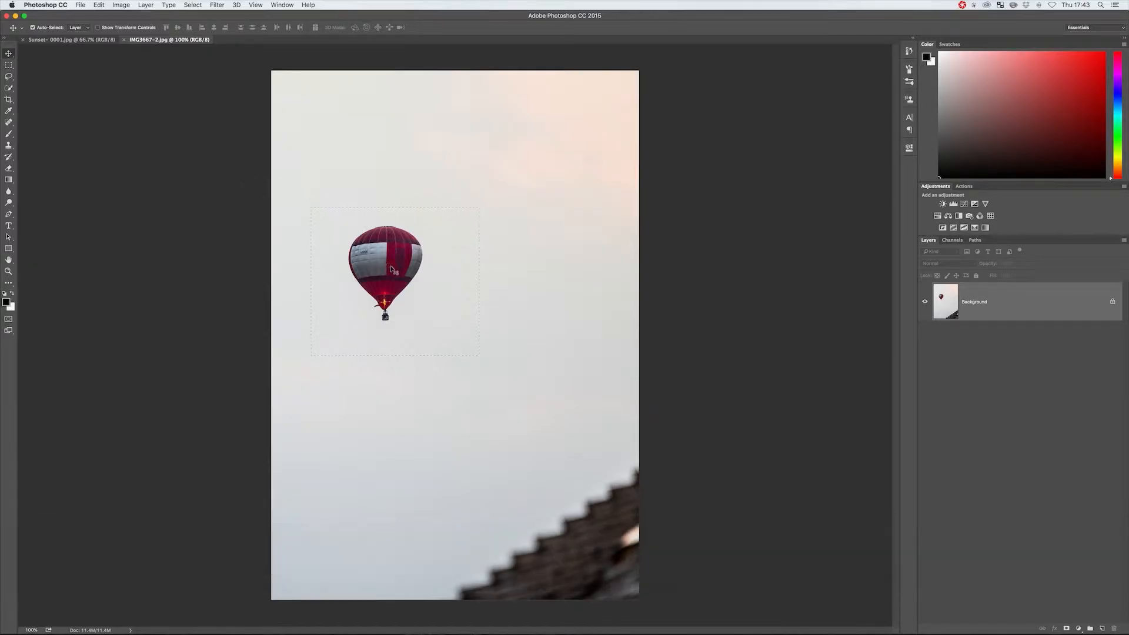
drag(391, 268, 367, 300)
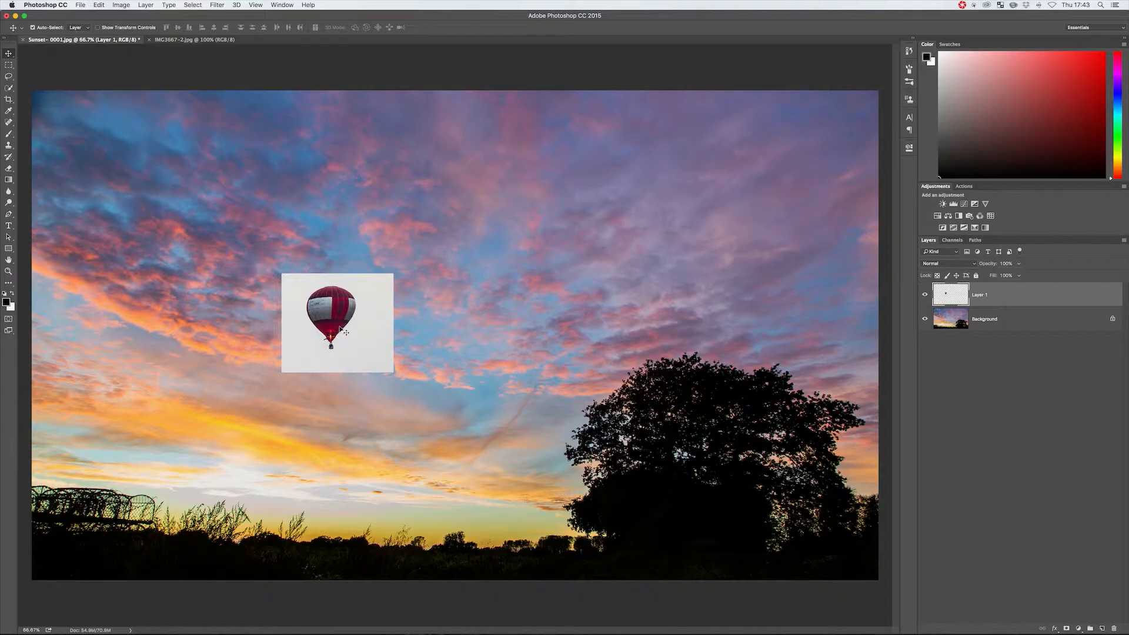
Try to erase the pale sky below and to the right of the balloon using the Eraser with a 150 px brush.
key(z)
drag(328, 320, 371, 340)
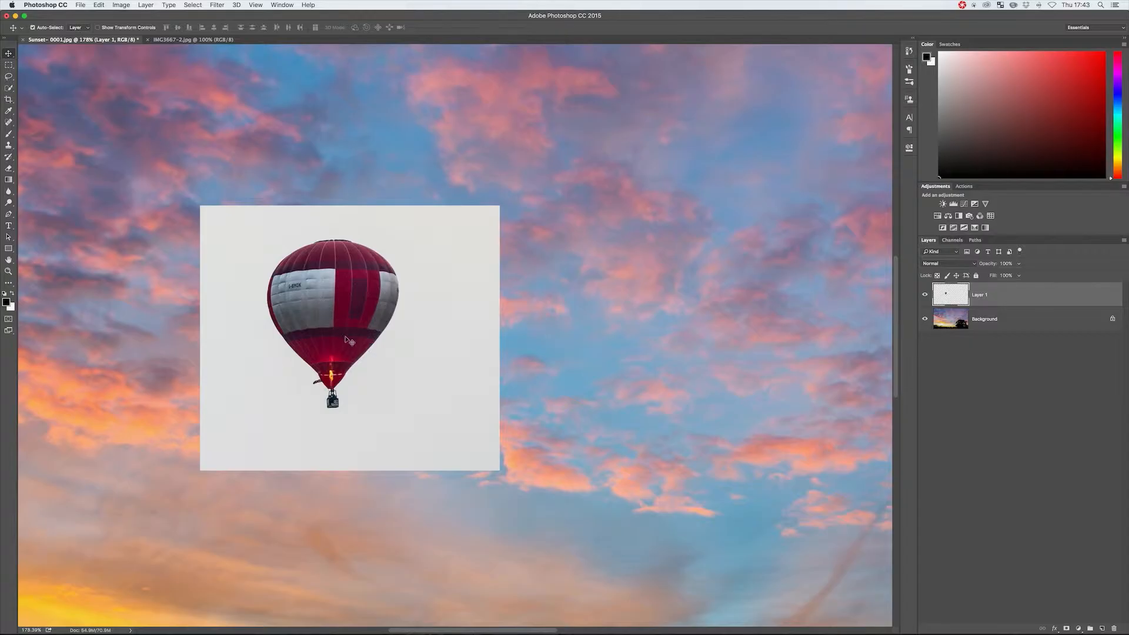
key(e)
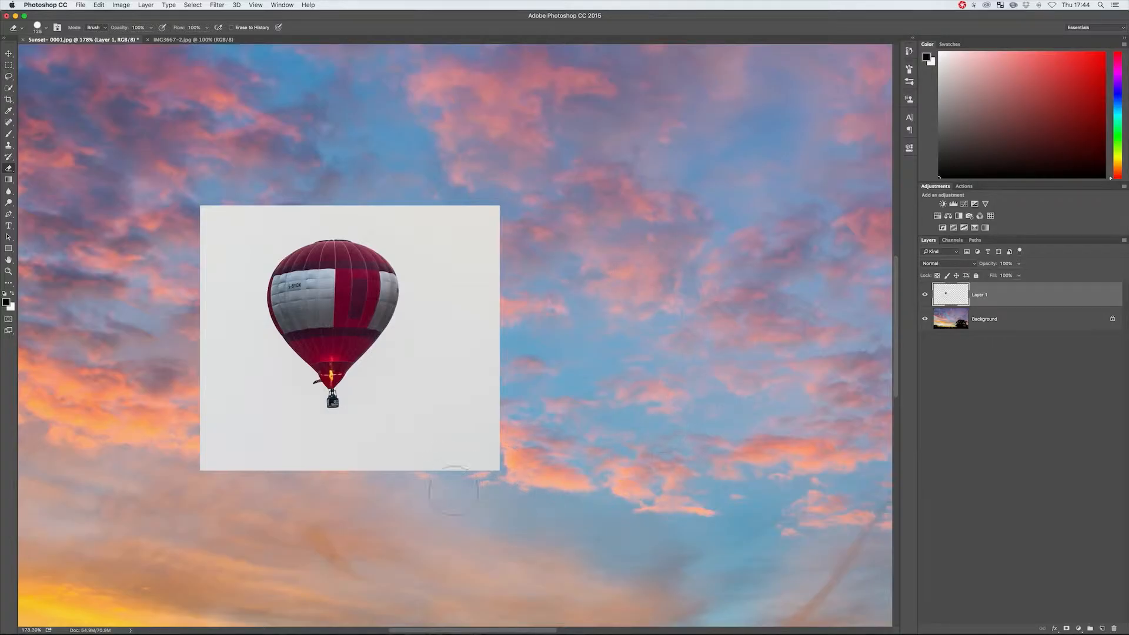
key(bracketright)
key(bracketright)
key(bracketleft)
mouse_move(494, 466)
mouse_down()
mouse_move(487, 414)
mouse_move(448, 434)
mouse_move(484, 379)
mouse_move(441, 378)
mouse_up()
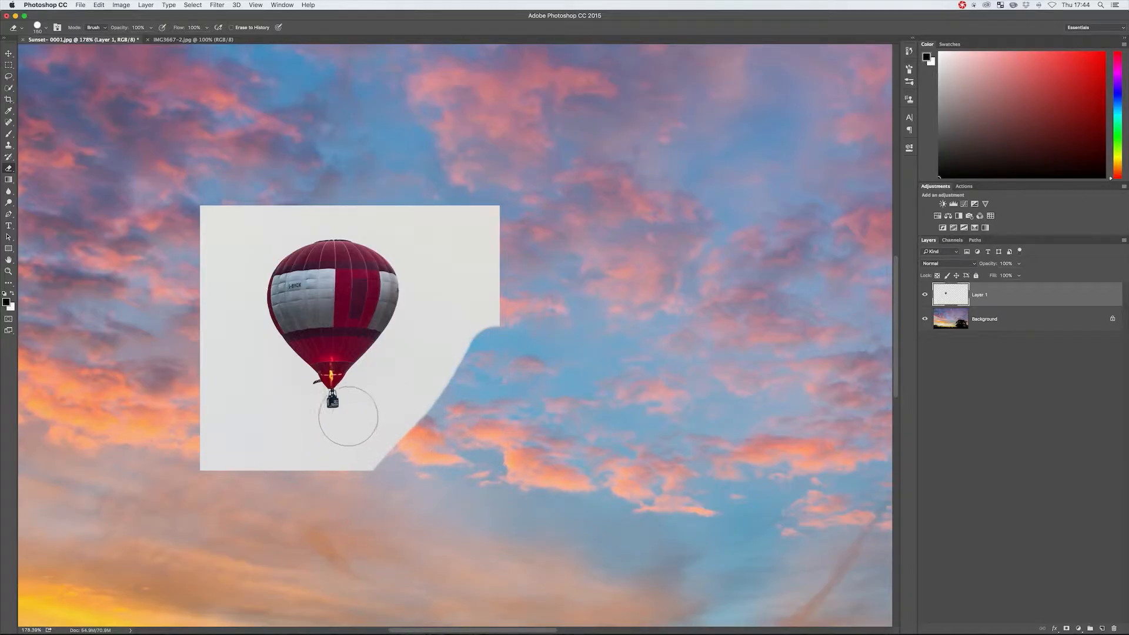
drag(351, 418, 331, 435)
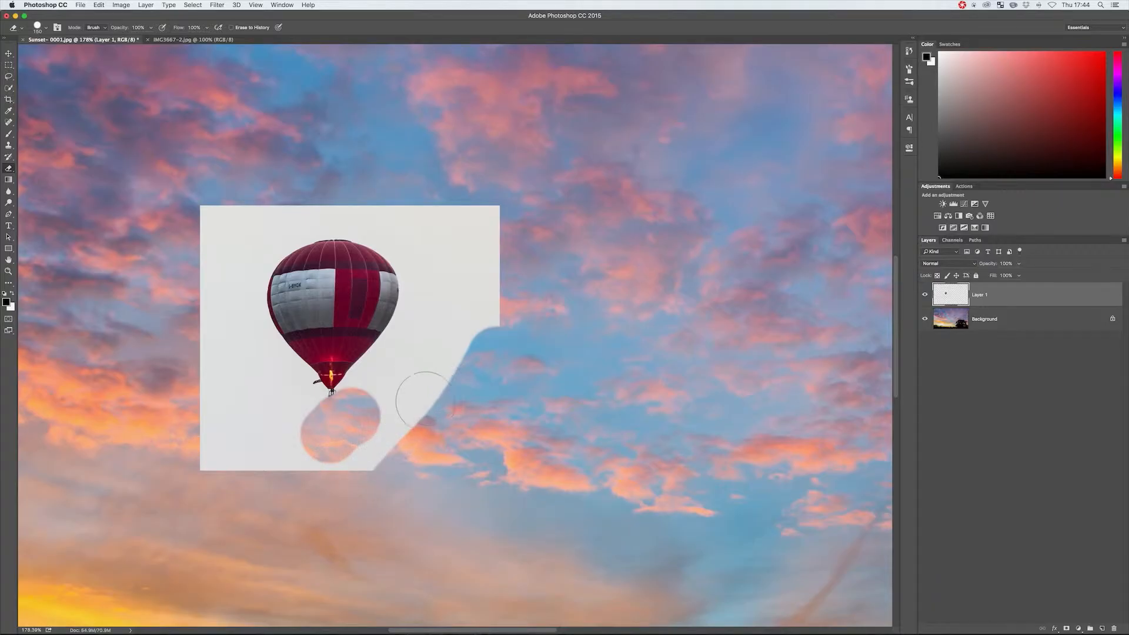
click(371, 389)
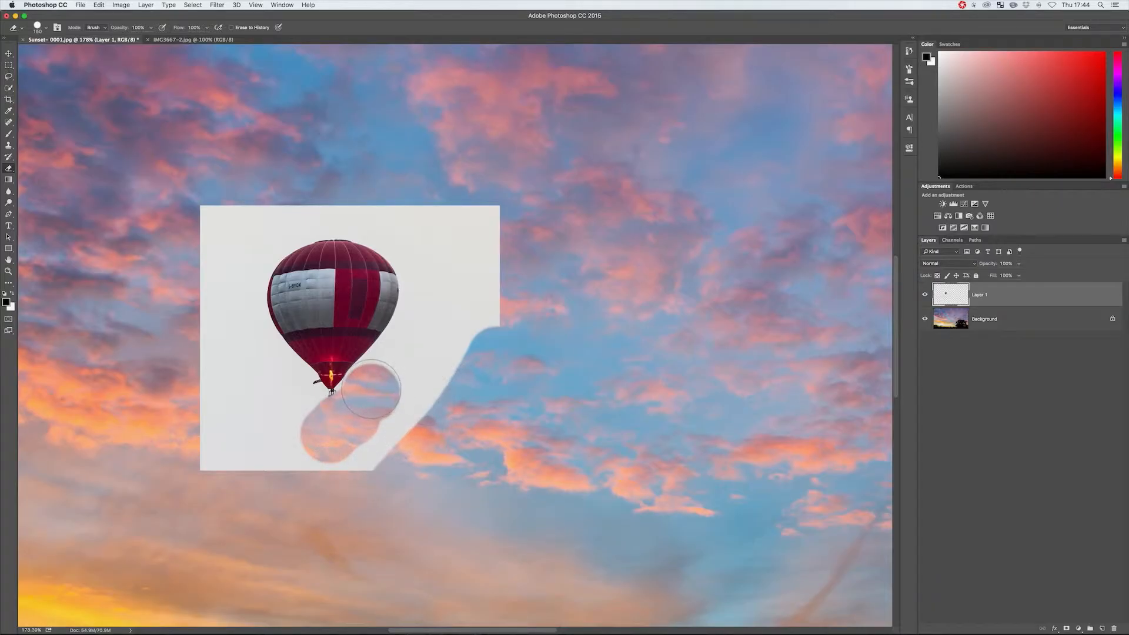
mouse_move(372, 390)
mouse_down()
mouse_move(411, 355)
mouse_move(404, 349)
mouse_move(433, 304)
mouse_move(419, 253)
mouse_up()
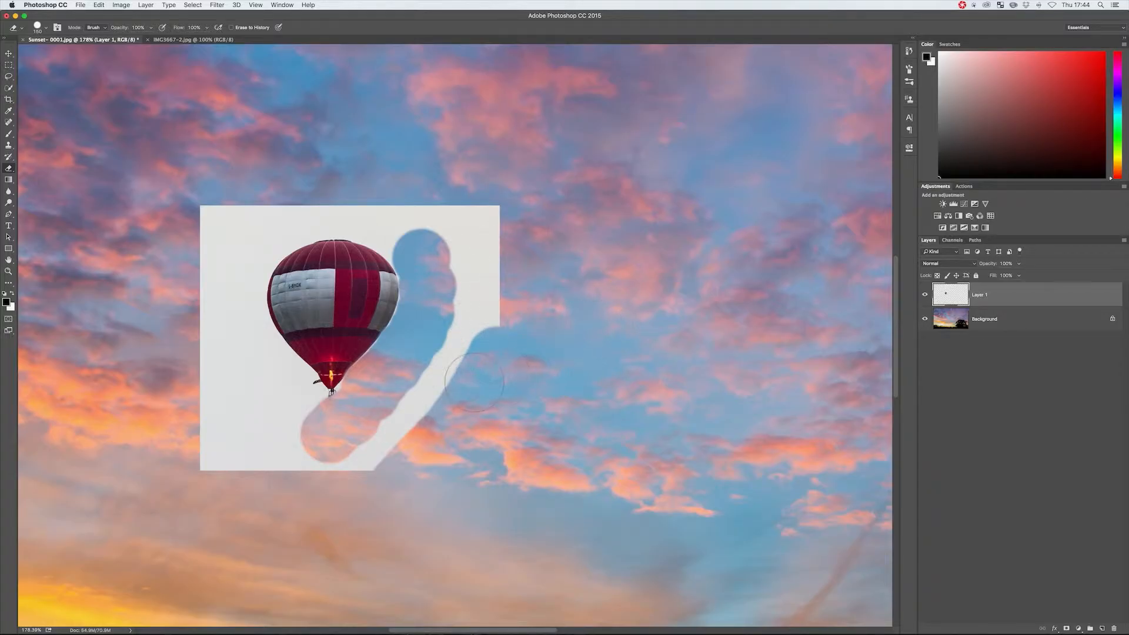
Step back through the latest eraser strokes on the balloon layer.
key(alt+super+z)
key(alt+super+z)
key(alt+super+z)
key(alt+super+z)
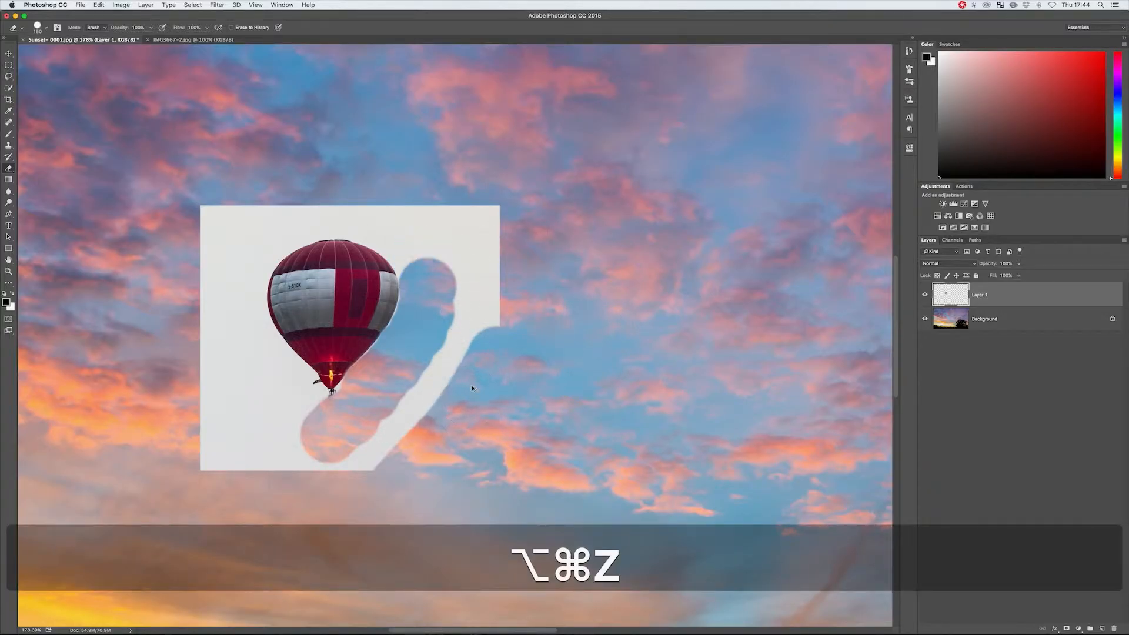
key(alt+super+z)
key(alt+super+z)
key(alt+super+z)
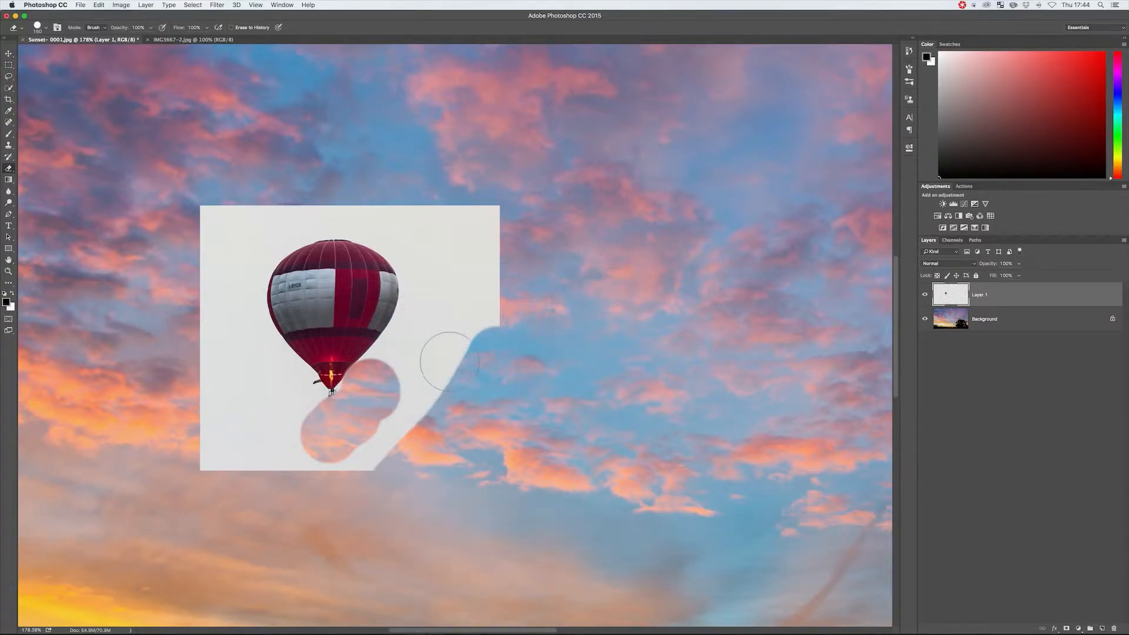
key(alt+super+z)
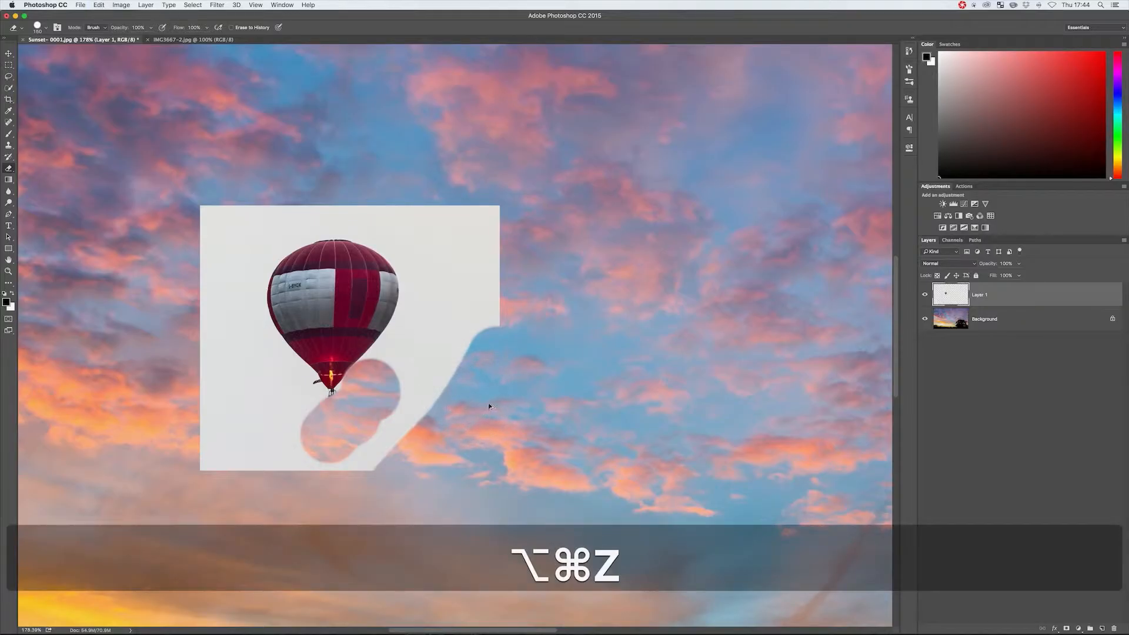
key(alt+super+z)
key(alt+super+z)
key(alt+super+z)
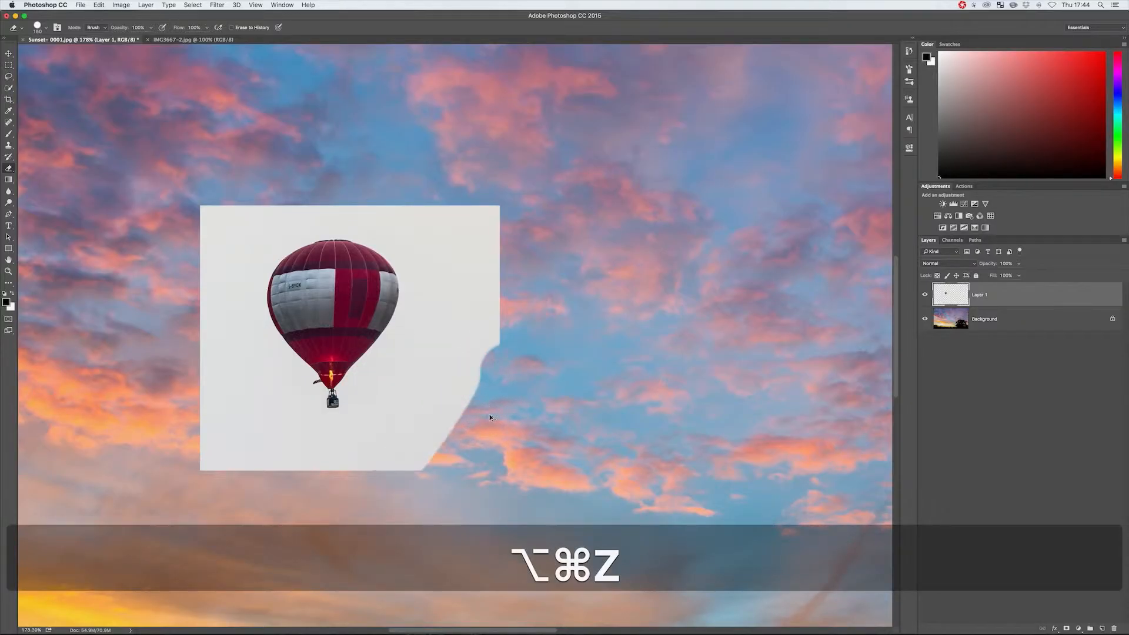
Revert the sunset document to its Move history state, before any eraser strokes.
click(909, 52)
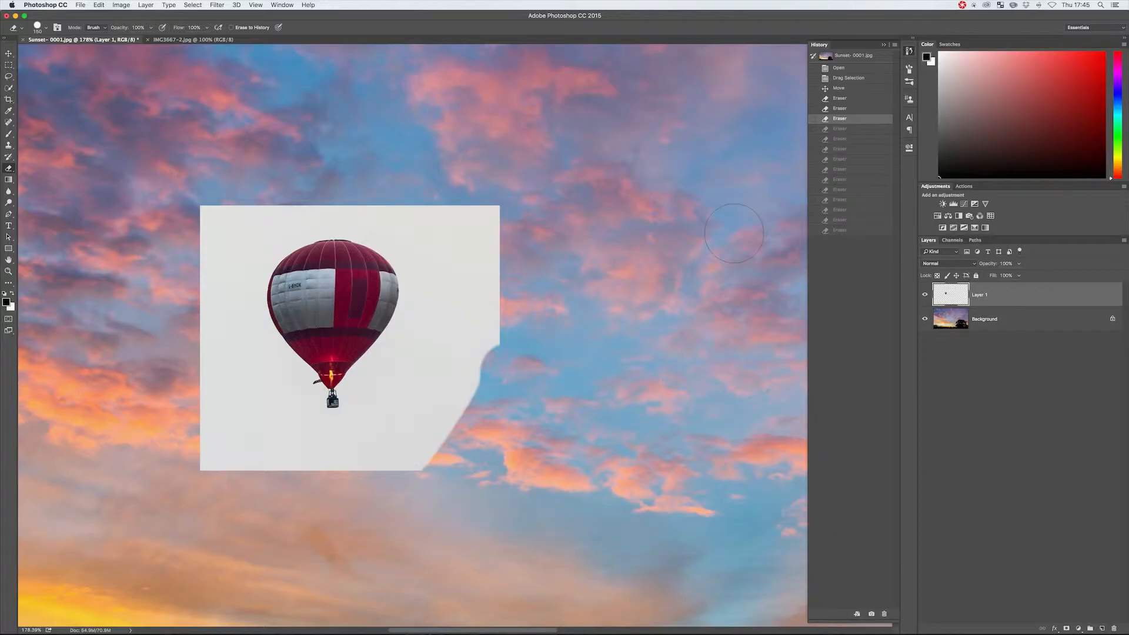
click(909, 51)
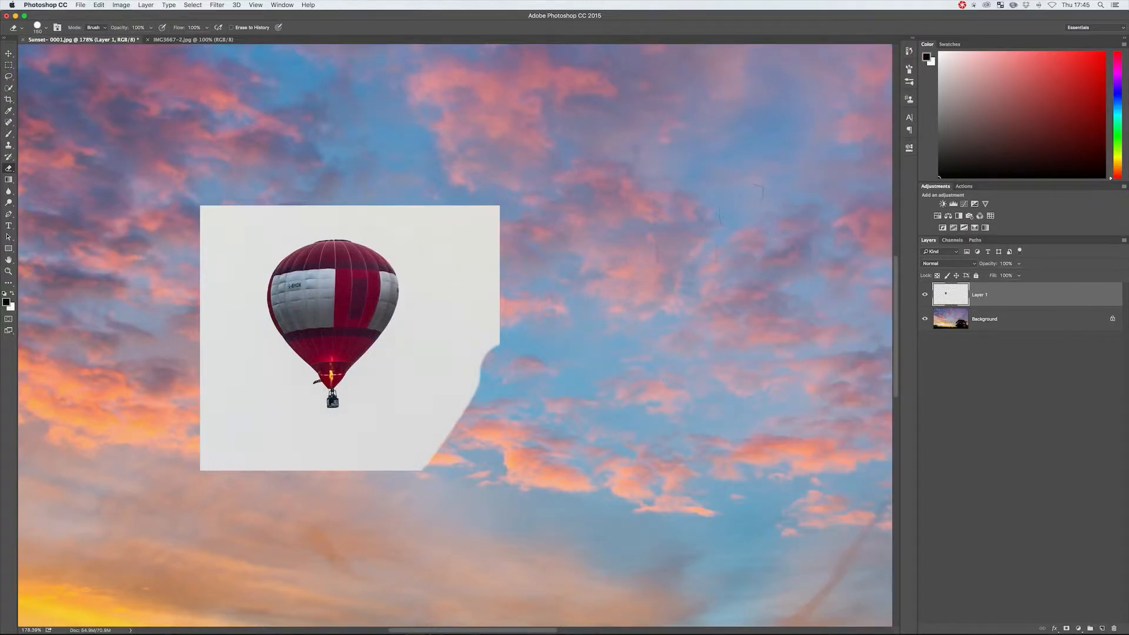
click(909, 51)
click(843, 89)
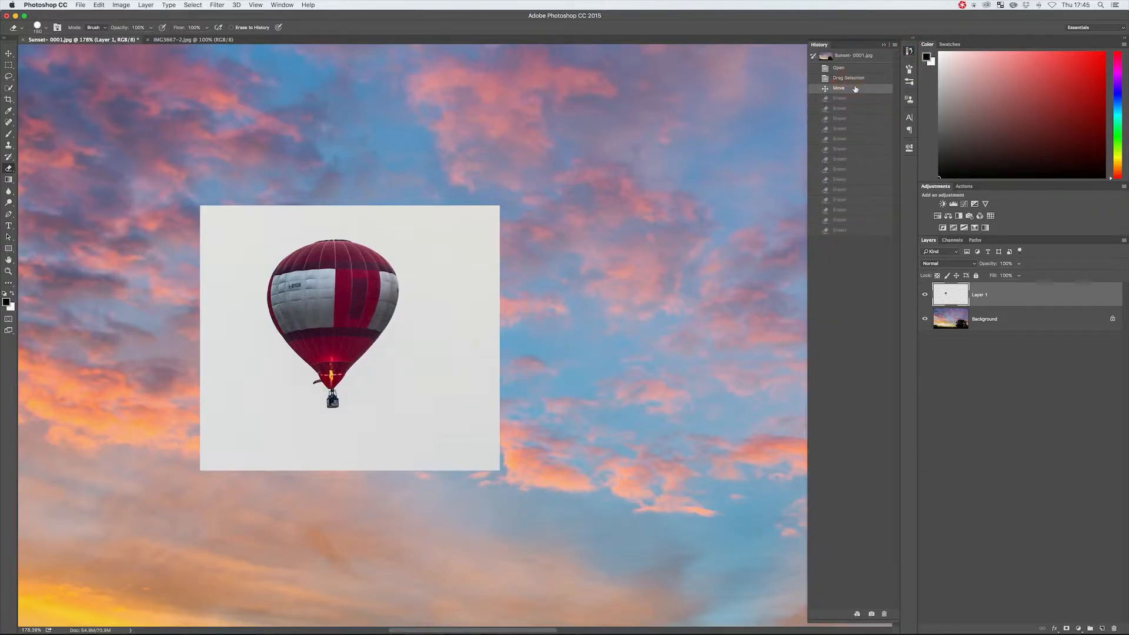
click(910, 50)
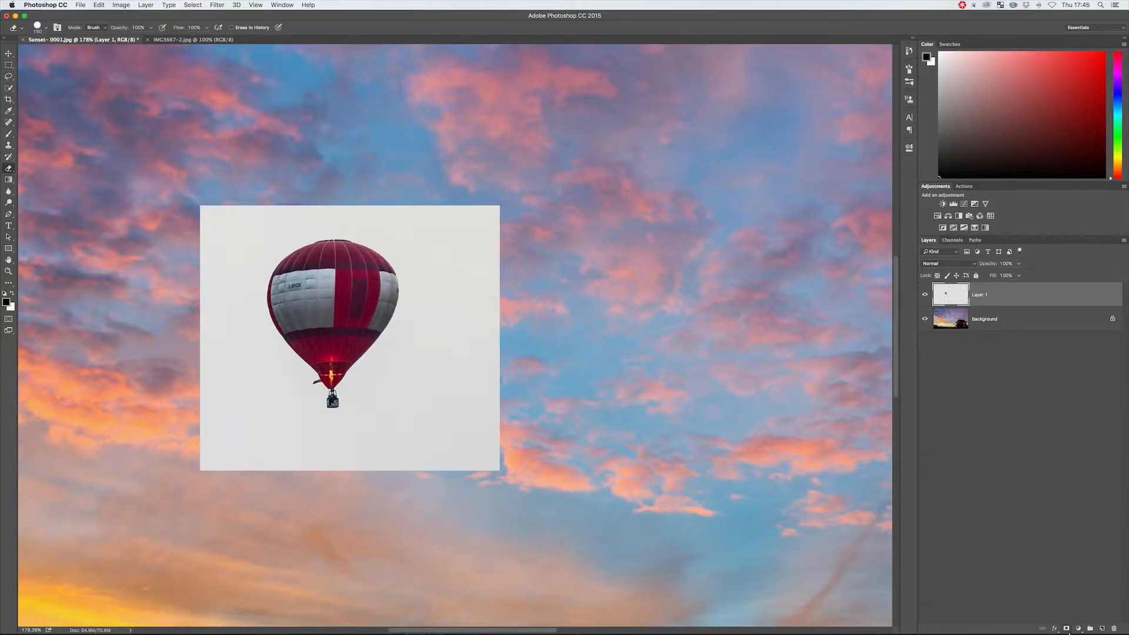
Add a white layer mask to the balloon layer.
click(1066, 630)
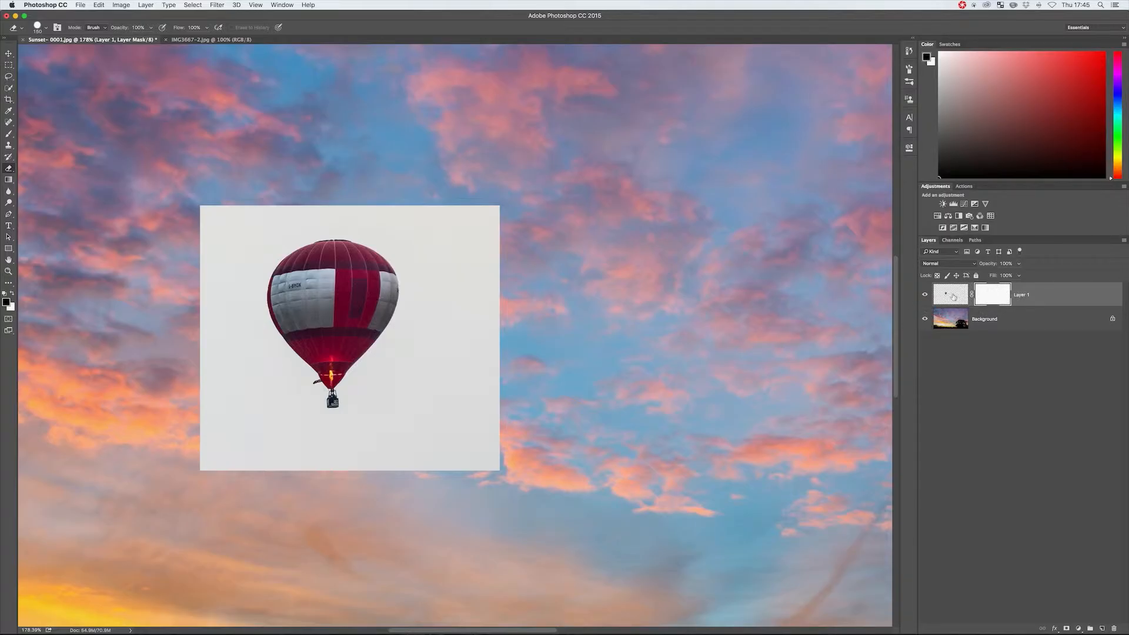
Try painting black with the Brush directly on the balloon layer's pixels instead of its mask, and undo it.
click(952, 296)
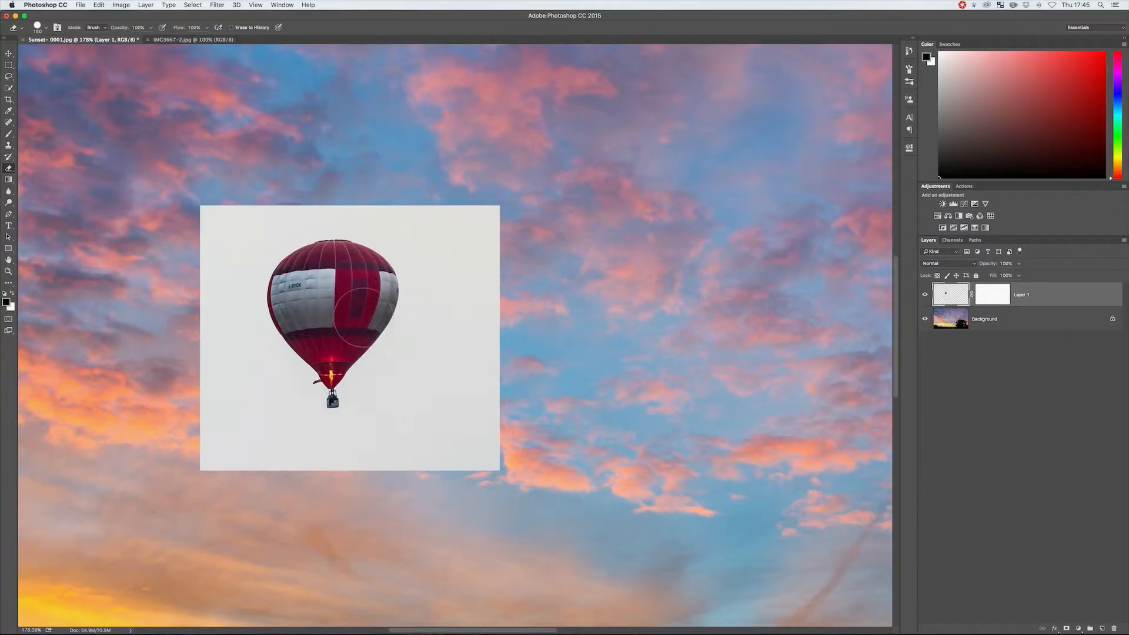
key(b)
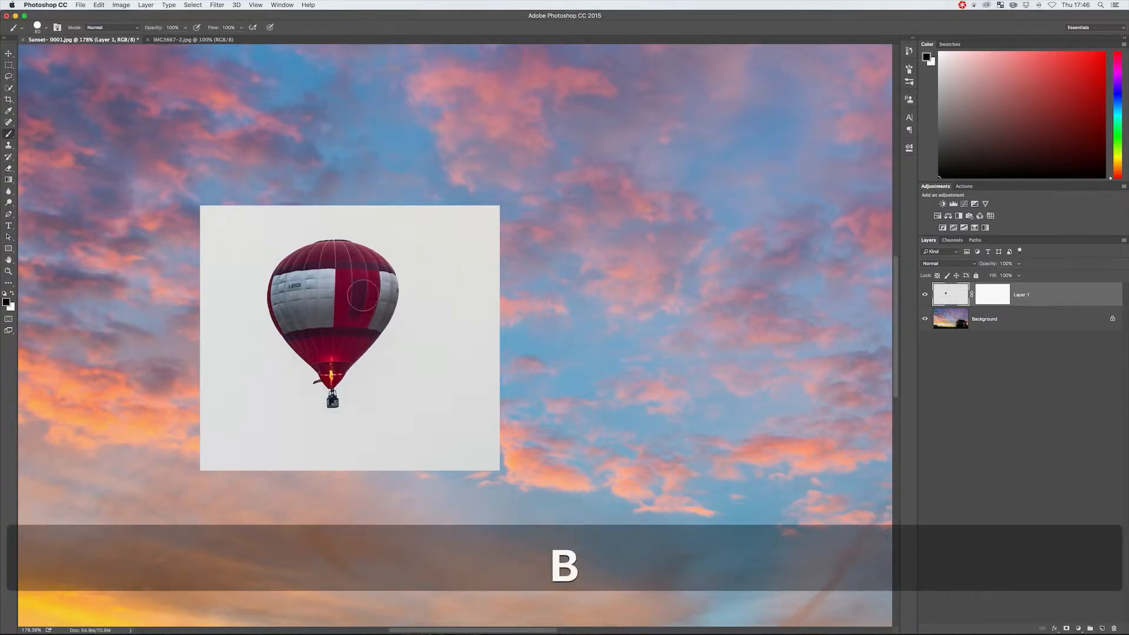
mouse_move(363, 278)
mouse_down()
mouse_move(392, 308)
mouse_move(377, 299)
mouse_move(388, 273)
mouse_move(405, 297)
mouse_up()
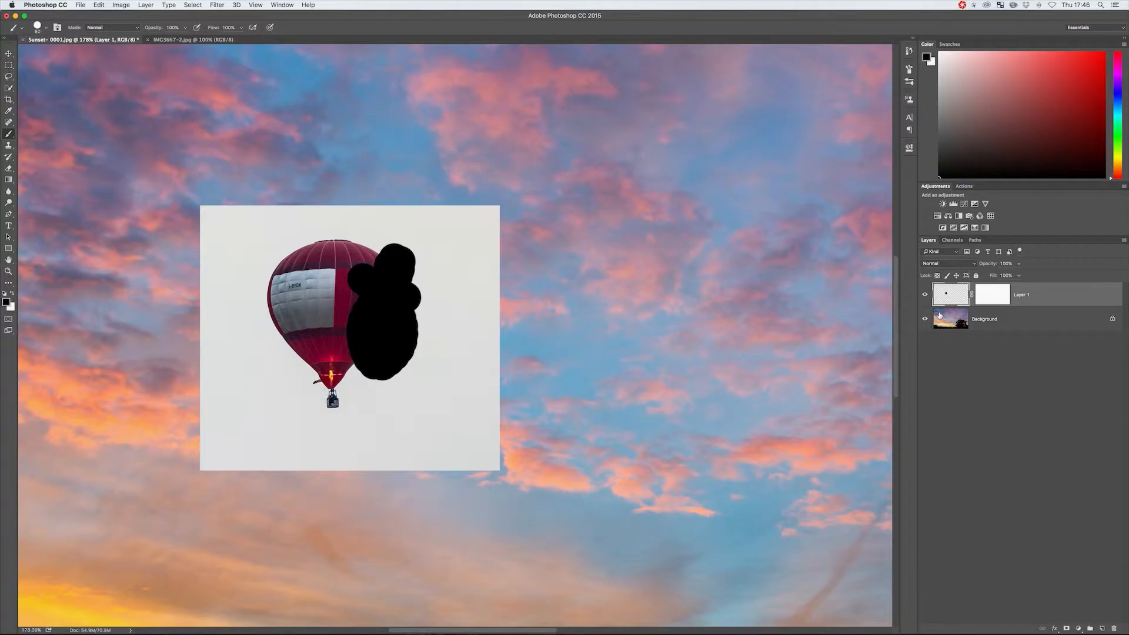
key(super+z)
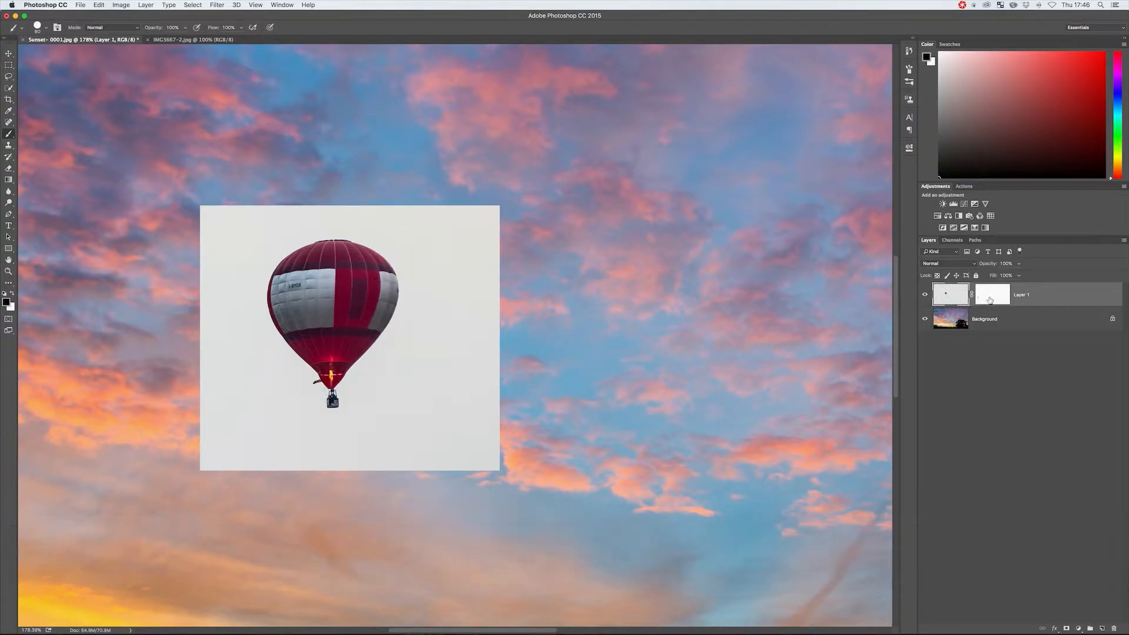
Paint black on the balloon layer's mask to hide a strip of pale sky to the right of the balloon.
click(987, 298)
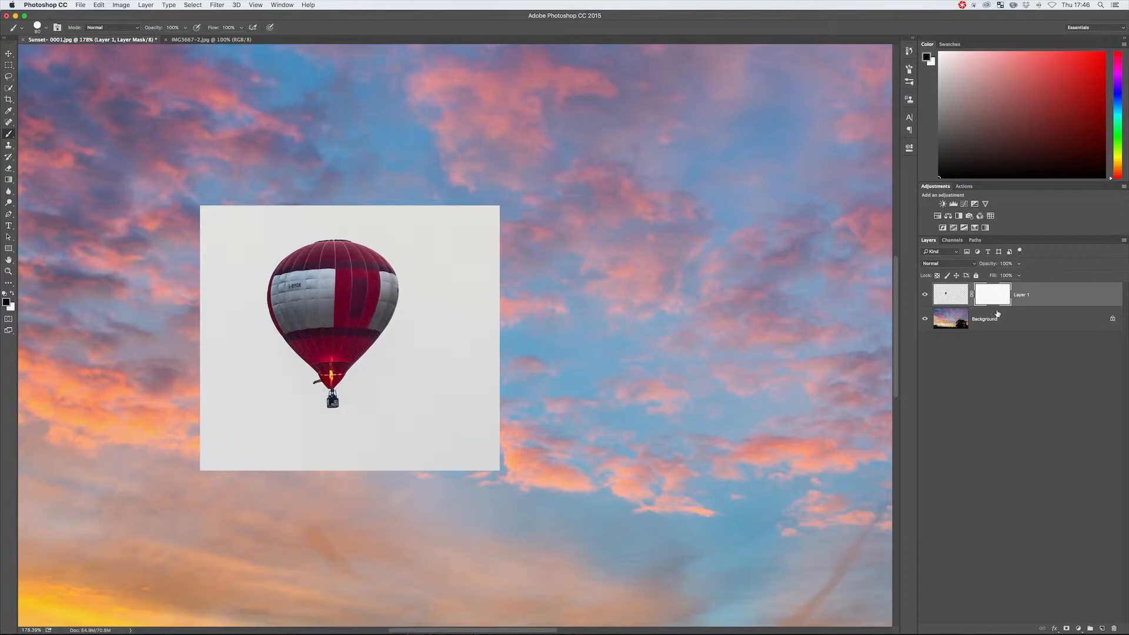
drag(425, 294, 393, 417)
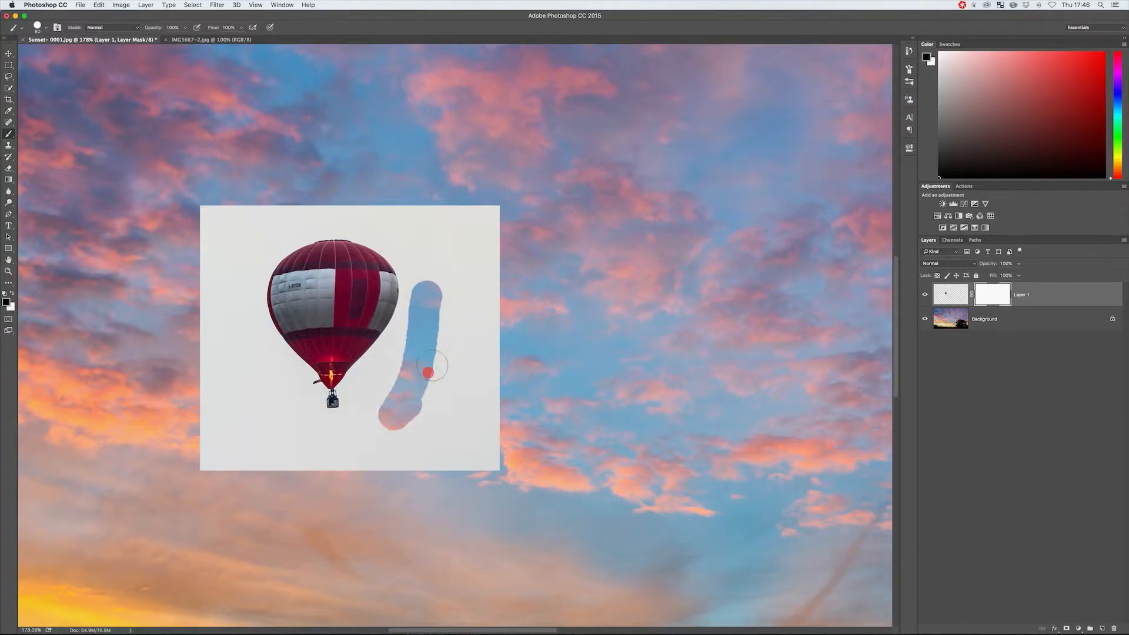
mouse_move(428, 373)
mouse_down()
mouse_move(458, 282)
mouse_move(435, 391)
mouse_move(403, 429)
mouse_up()
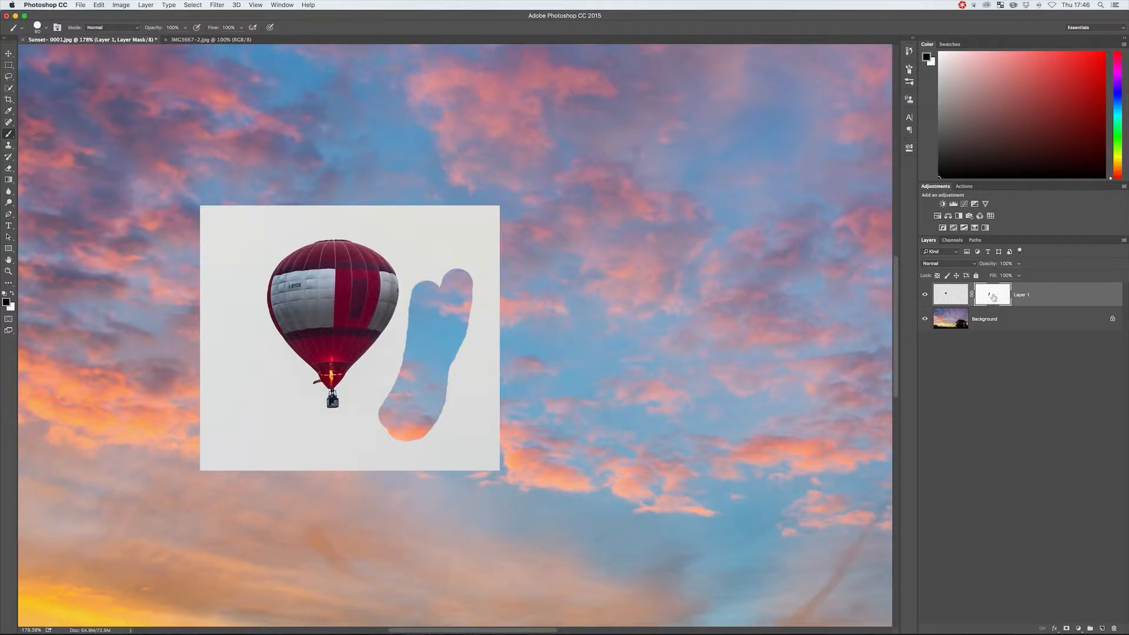
Display the layer mask on its own, extend its black area with more brush strokes, and return to the normal image view.
key(alt+super)
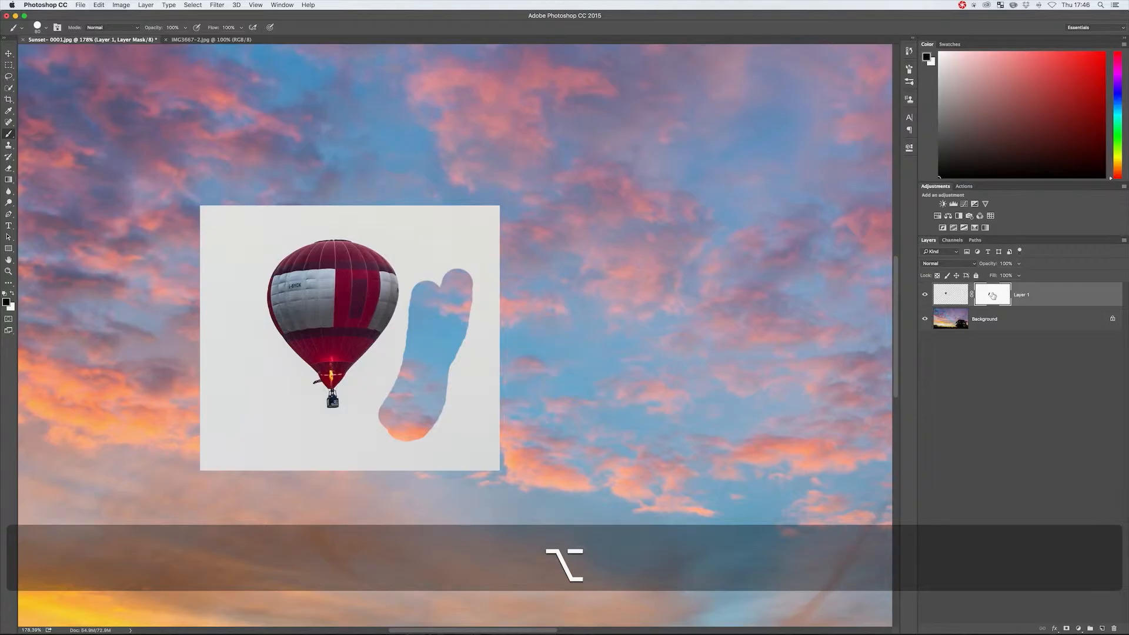
alt+click(993, 295)
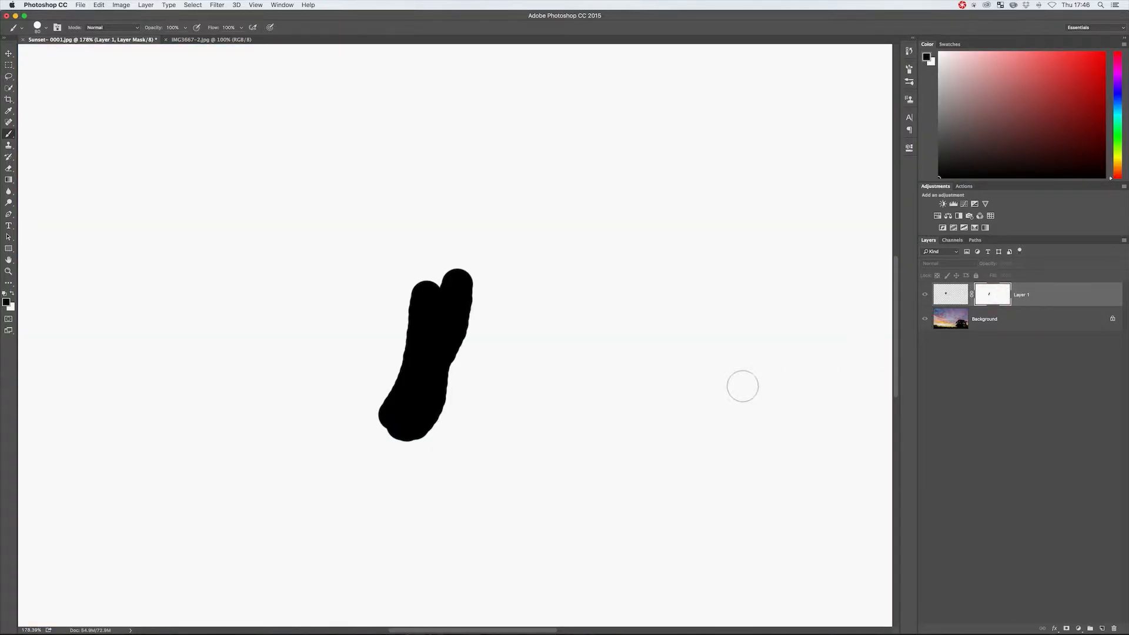
mouse_move(456, 344)
mouse_down()
mouse_move(441, 440)
mouse_move(499, 248)
mouse_move(476, 386)
mouse_move(497, 224)
mouse_move(478, 253)
mouse_move(474, 301)
mouse_move(484, 255)
mouse_move(448, 281)
mouse_move(455, 267)
mouse_move(436, 300)
mouse_up()
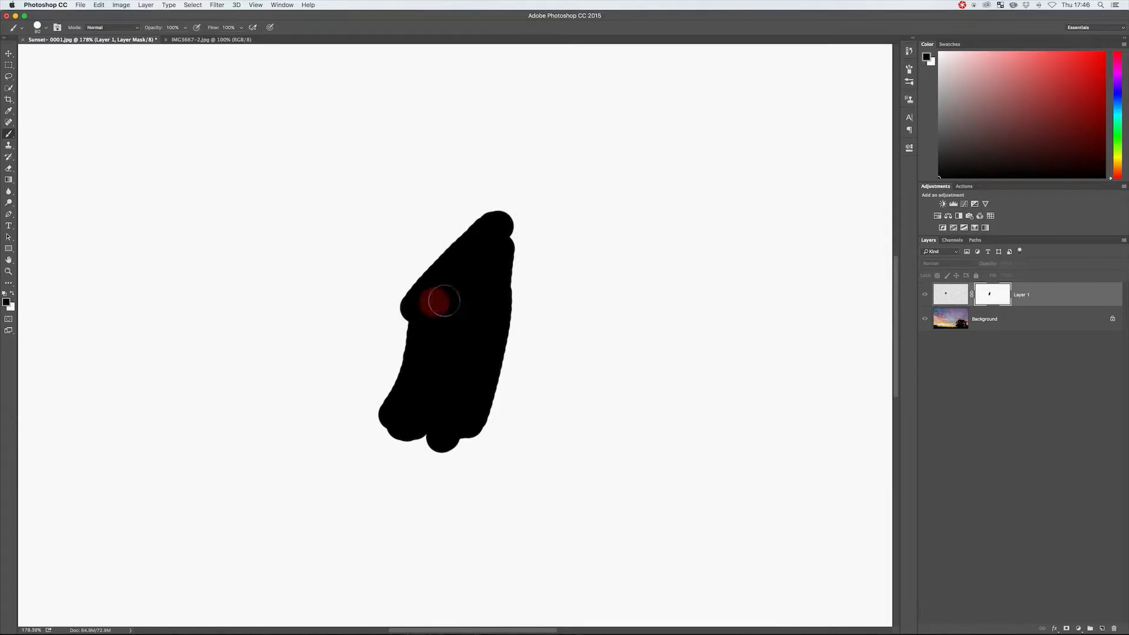
alt+click(1009, 306)
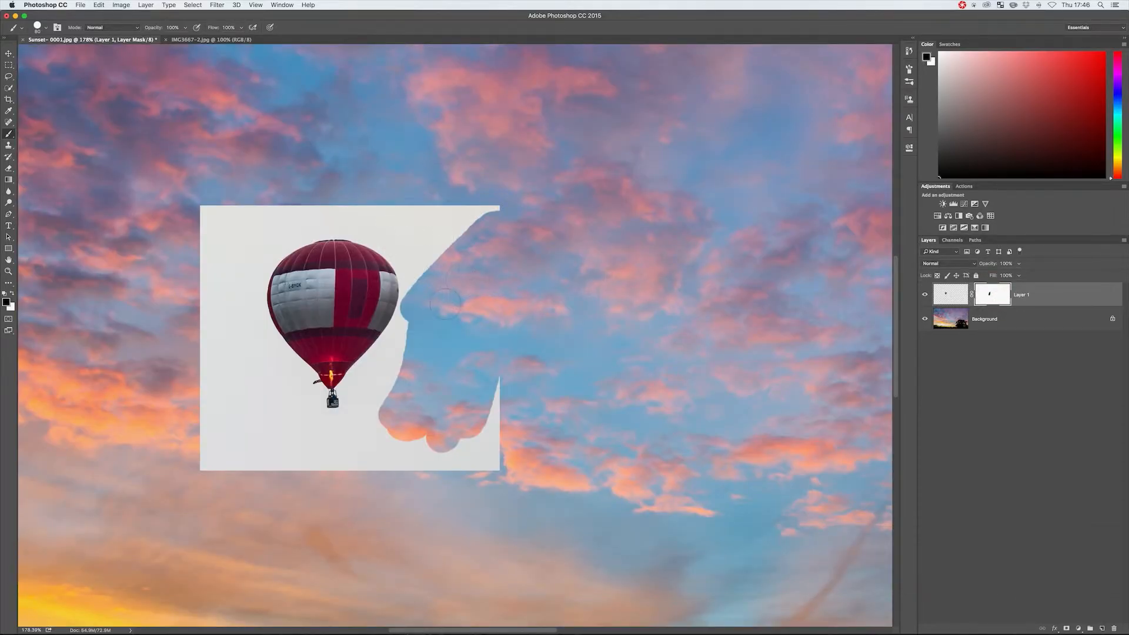
Paint black on the layer mask to hide the lower-right corner, the area around the basket and the sky along the balloon's right edge.
click(951, 295)
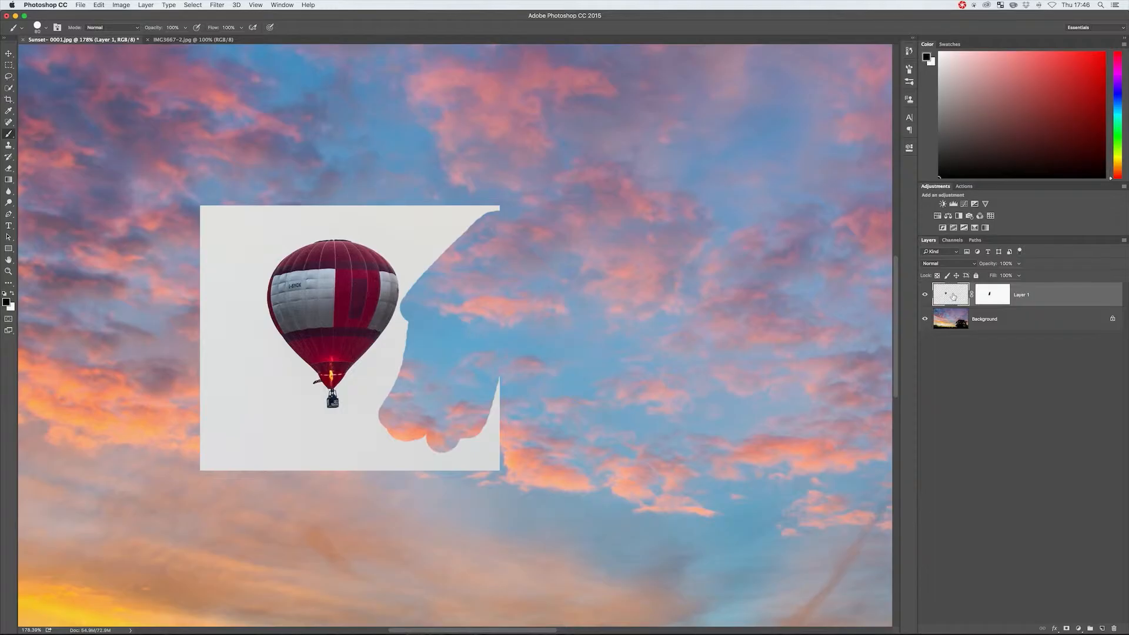
click(992, 297)
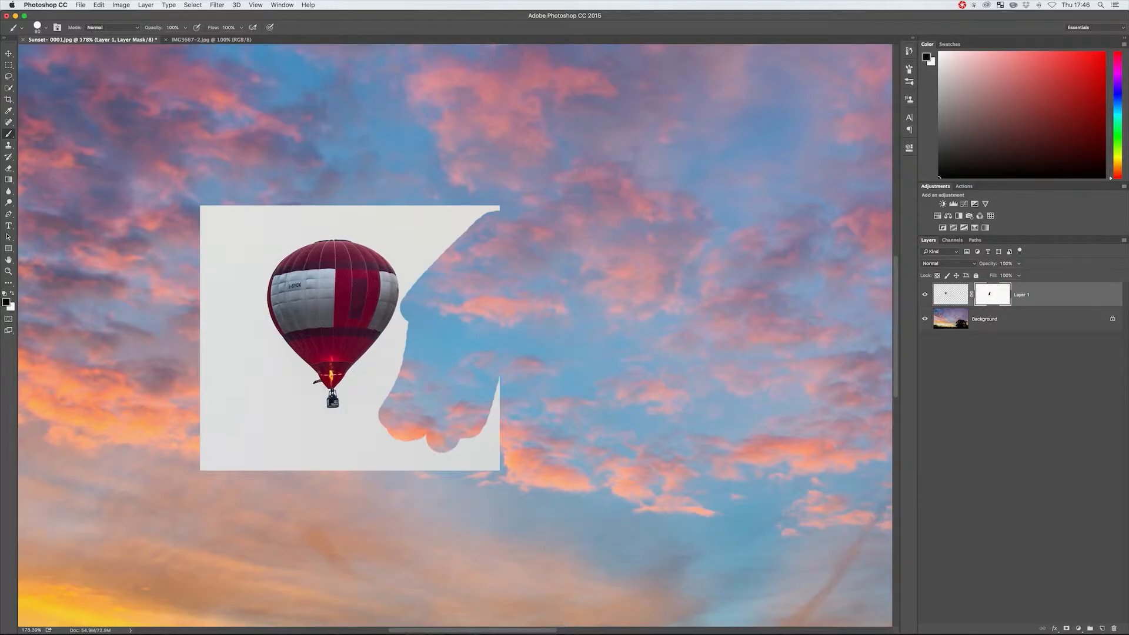
mouse_move(497, 367)
mouse_down()
mouse_move(501, 406)
mouse_move(460, 477)
mouse_up()
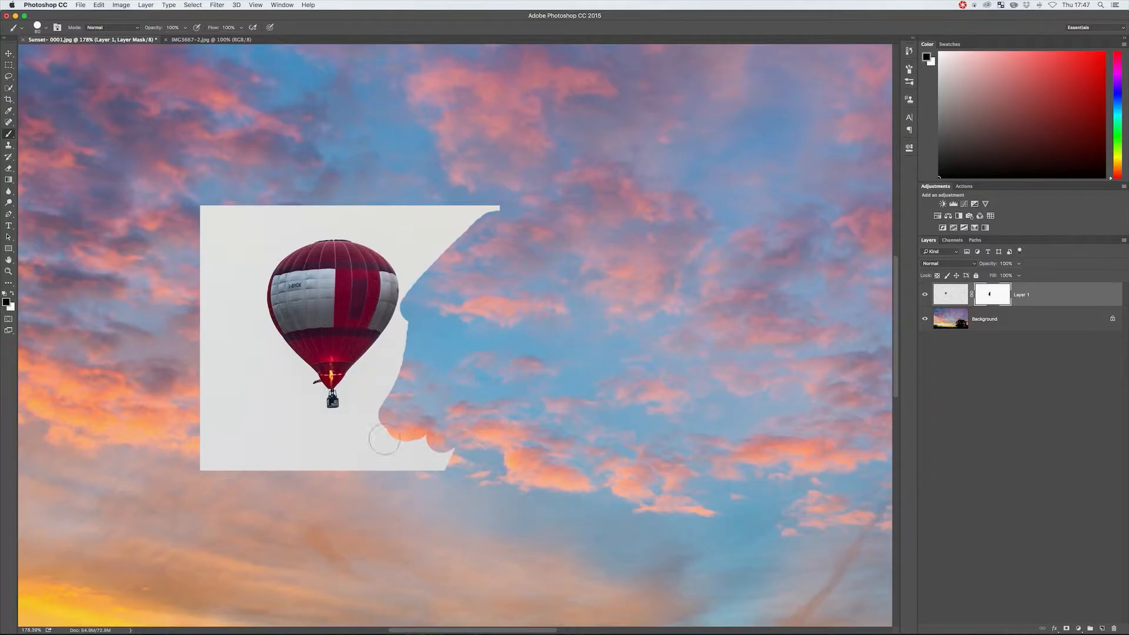
drag(353, 405, 325, 418)
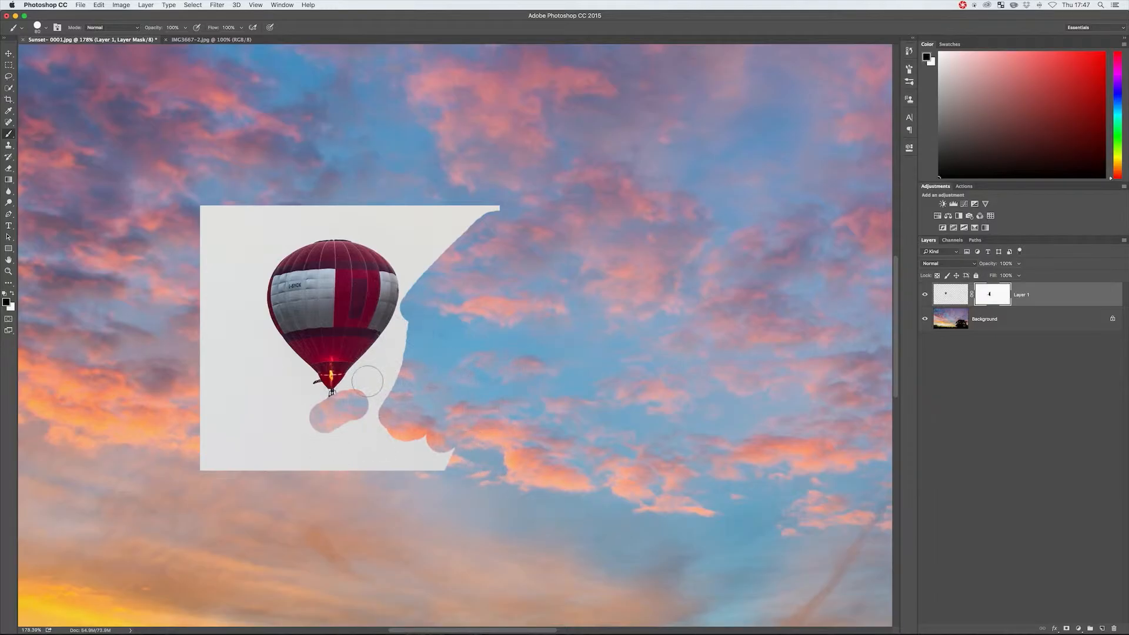
click(367, 372)
mouse_move(368, 372)
mouse_down()
mouse_move(408, 316)
mouse_move(417, 279)
mouse_move(383, 234)
mouse_up()
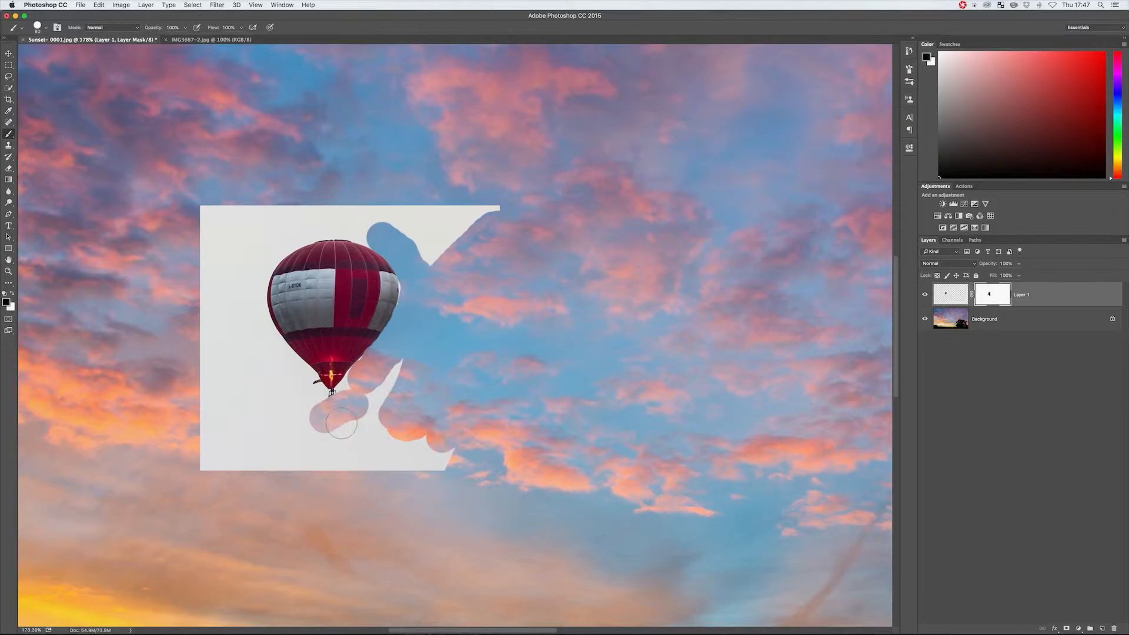
Paint white on the layer mask to restore the balloon's basket and the pale sky around it.
key(x)
mouse_move(306, 420)
mouse_down()
mouse_move(326, 428)
mouse_move(343, 416)
mouse_move(316, 417)
mouse_move(349, 404)
mouse_move(354, 421)
mouse_move(321, 416)
mouse_move(338, 406)
mouse_move(341, 422)
mouse_move(347, 415)
mouse_move(315, 412)
mouse_move(357, 411)
mouse_up()
key(x)
key(x)
key(x)
key(x)
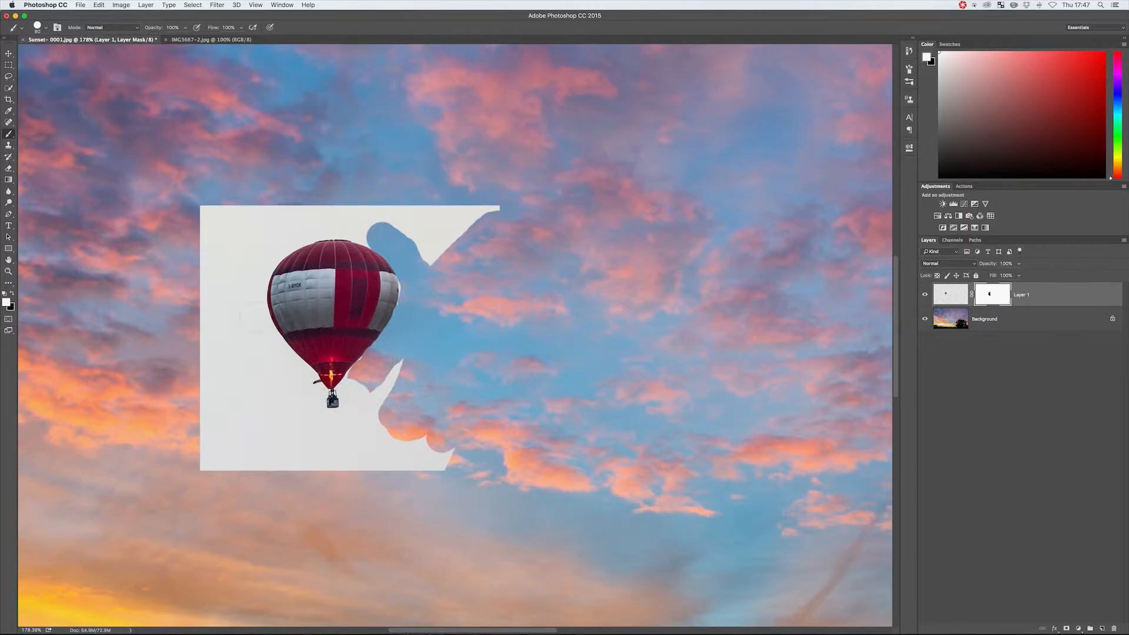
Set the foreground colour to mid-grey (RGB 159, 159, 159), and reset the foreground and background colours to their defaults.
click(5, 303)
click(736, 269)
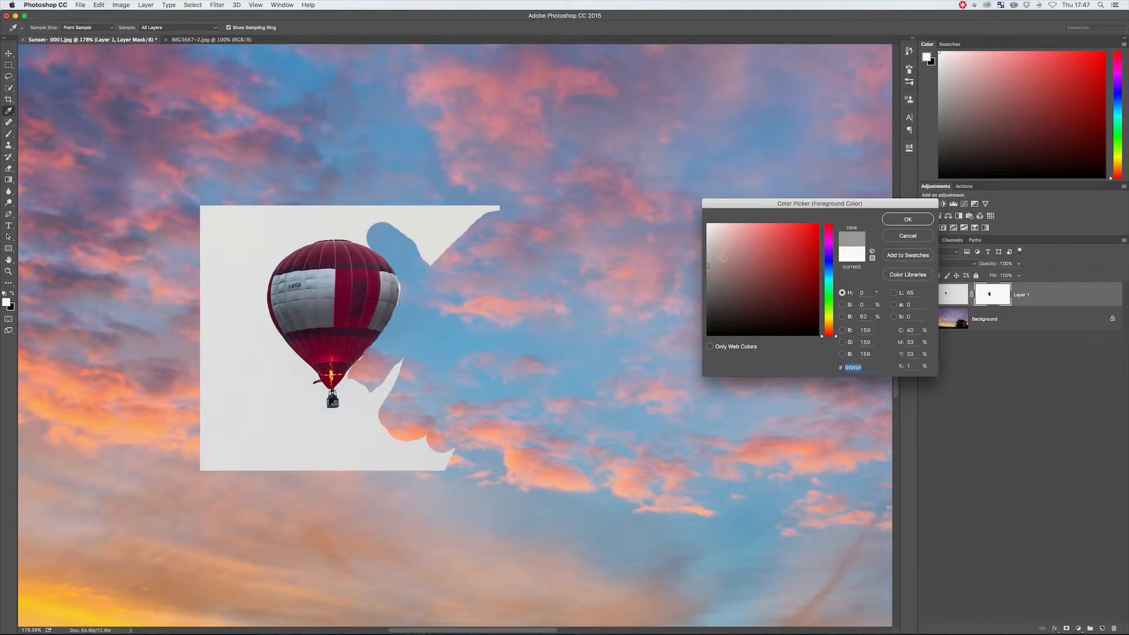
key(Return)
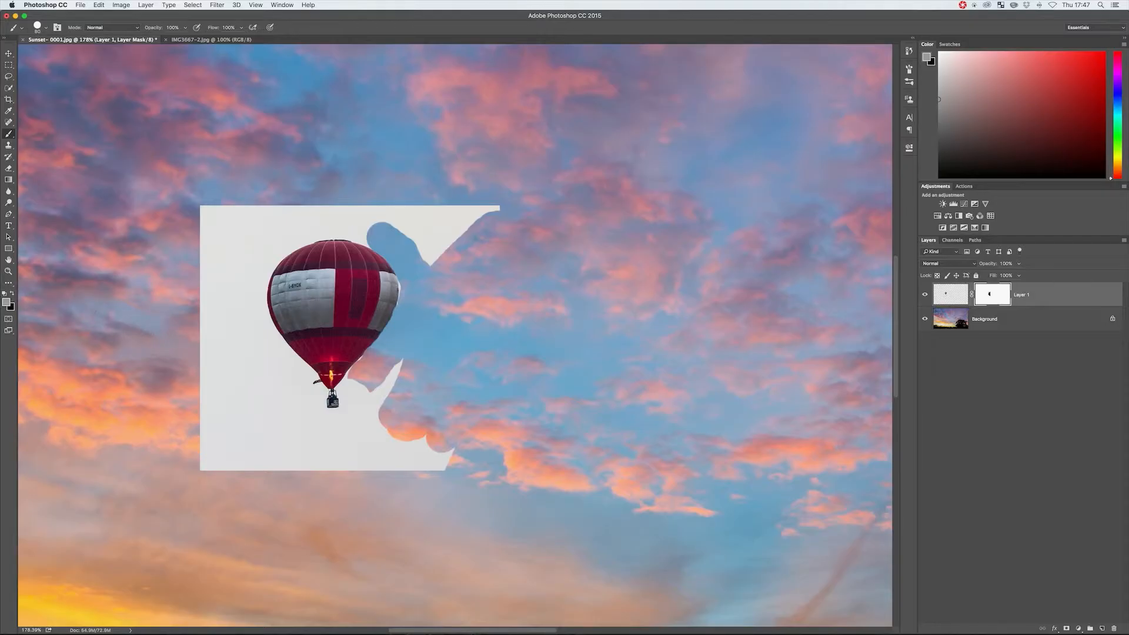
key(d)
Paint black on the layer mask to hide the sky beside the basket and over the balloon's crown, and look through the History.
mouse_move(392, 382)
mouse_down()
mouse_move(373, 417)
mouse_move(396, 392)
mouse_move(383, 416)
mouse_move(370, 391)
mouse_move(351, 392)
mouse_up()
key(x)
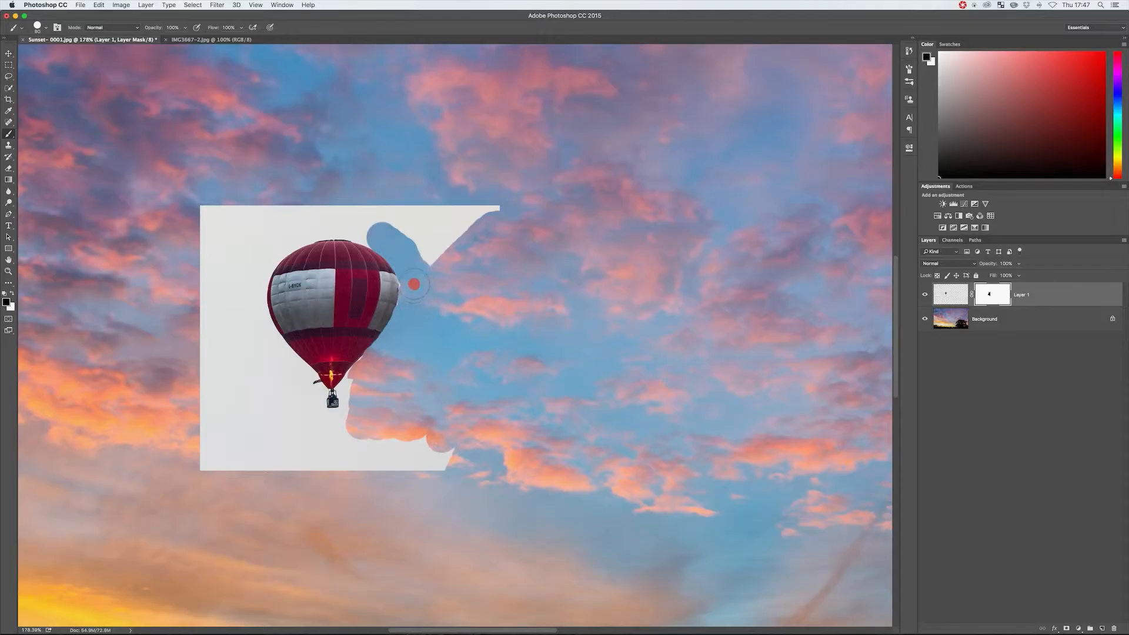
mouse_move(376, 229)
mouse_down()
mouse_move(304, 221)
mouse_move(322, 222)
mouse_move(250, 254)
mouse_up()
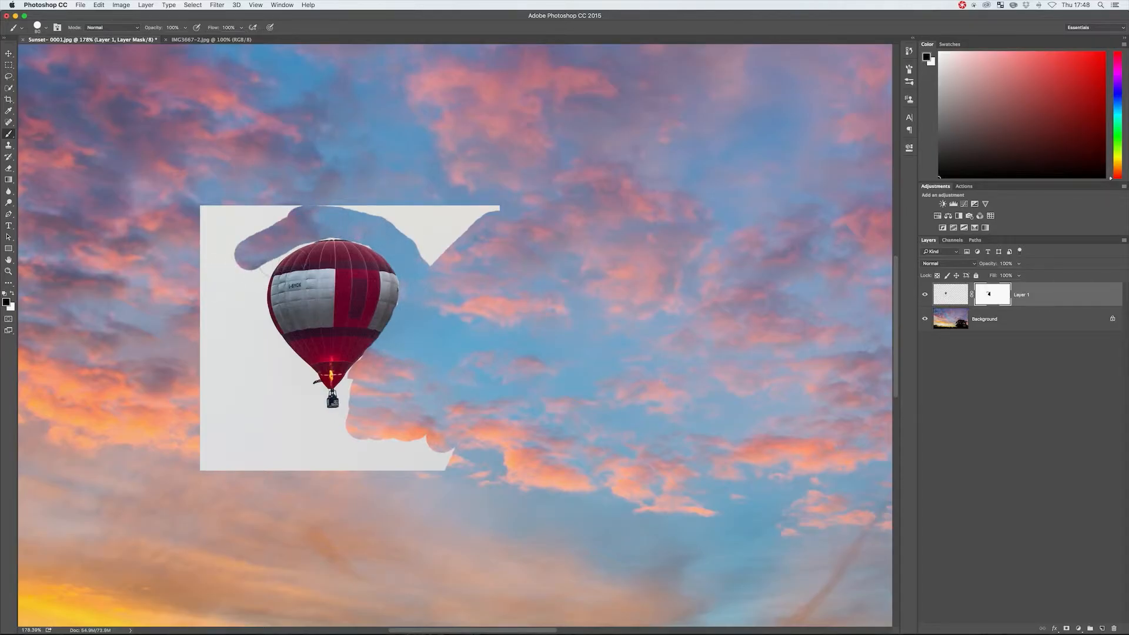
click(910, 51)
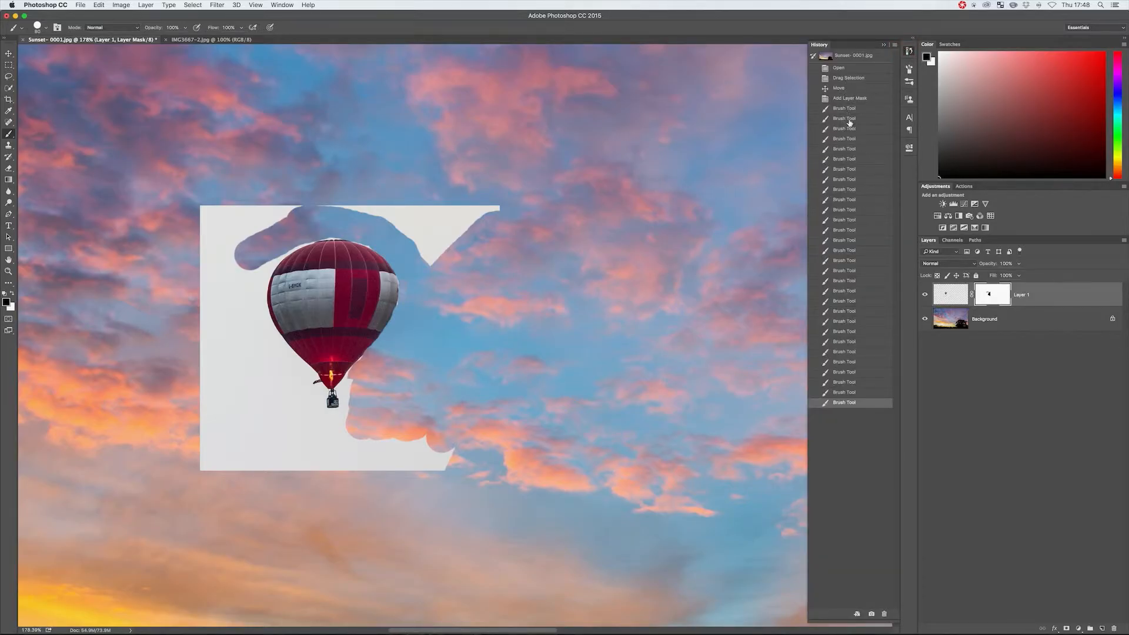
click(907, 56)
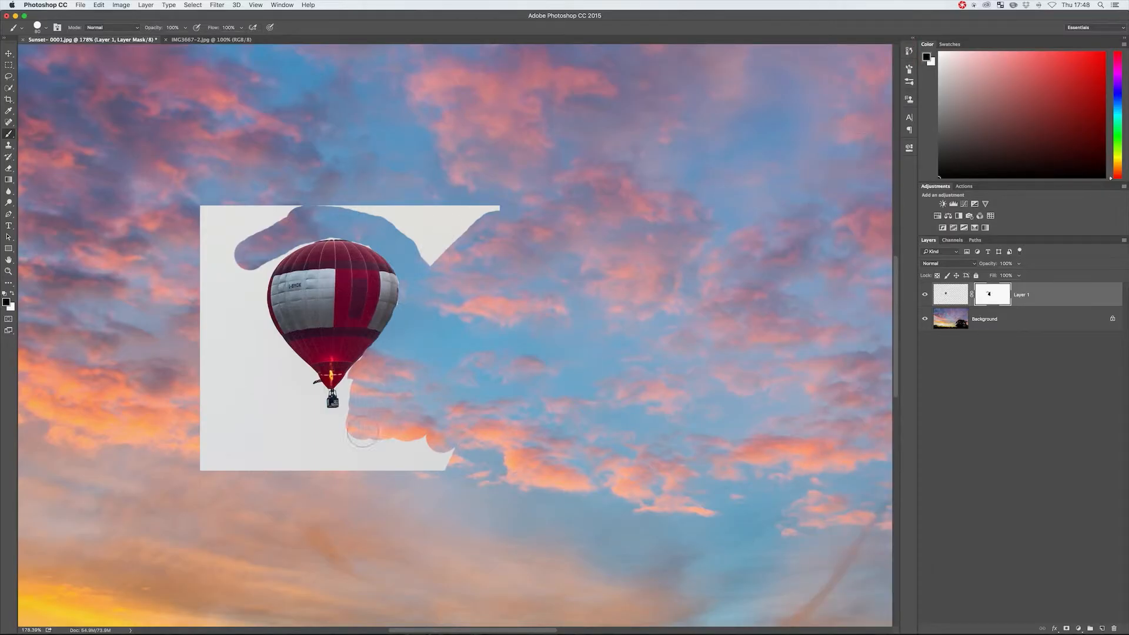
Paint black on the mask down the balloon's left side to hide the sky, and paint white over the balloon to keep it visible.
key(x)
click(325, 315)
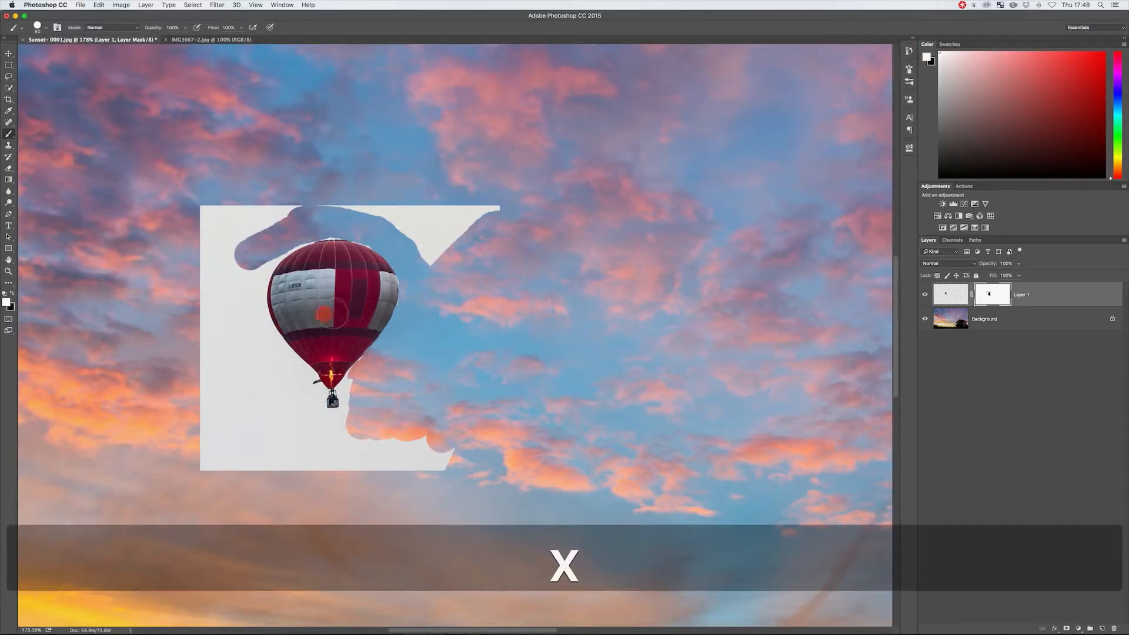
key(x)
mouse_move(334, 314)
mouse_down()
mouse_move(339, 303)
mouse_move(332, 314)
mouse_up()
key(x)
mouse_move(299, 227)
mouse_down()
mouse_move(254, 283)
mouse_move(258, 318)
mouse_move(310, 400)
mouse_up()
key(x)
key(x)
mouse_move(360, 343)
mouse_down()
mouse_move(325, 295)
mouse_move(328, 283)
mouse_move(350, 297)
mouse_move(365, 272)
mouse_up()
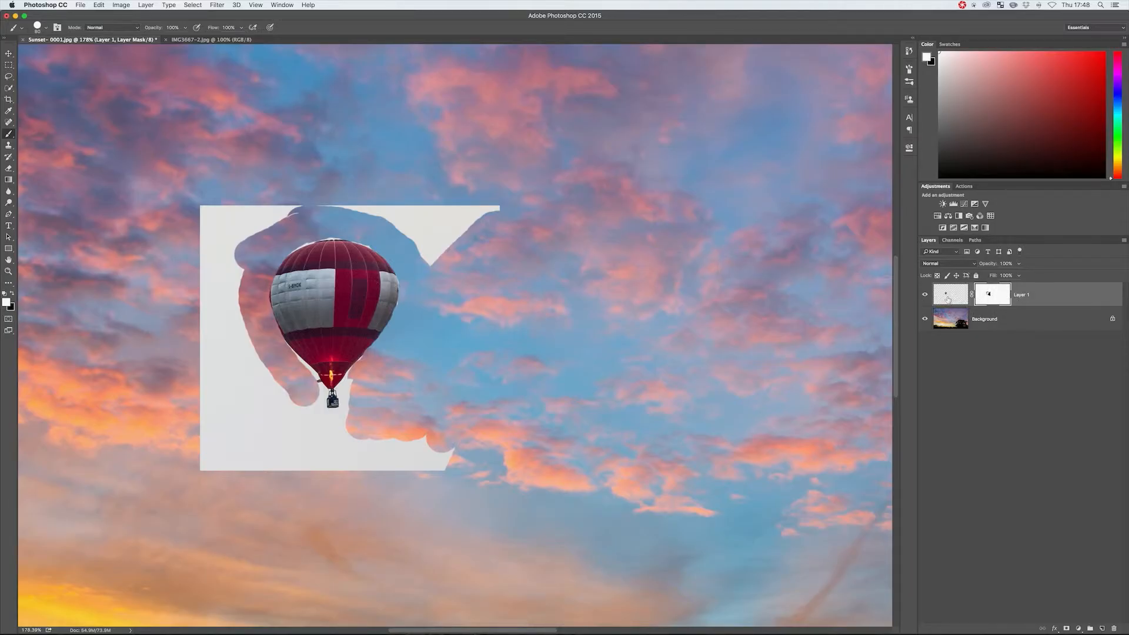
Temporarily disable the balloon layer's mask to view the unmasked photo, and re-enable it.
right_click(988, 295)
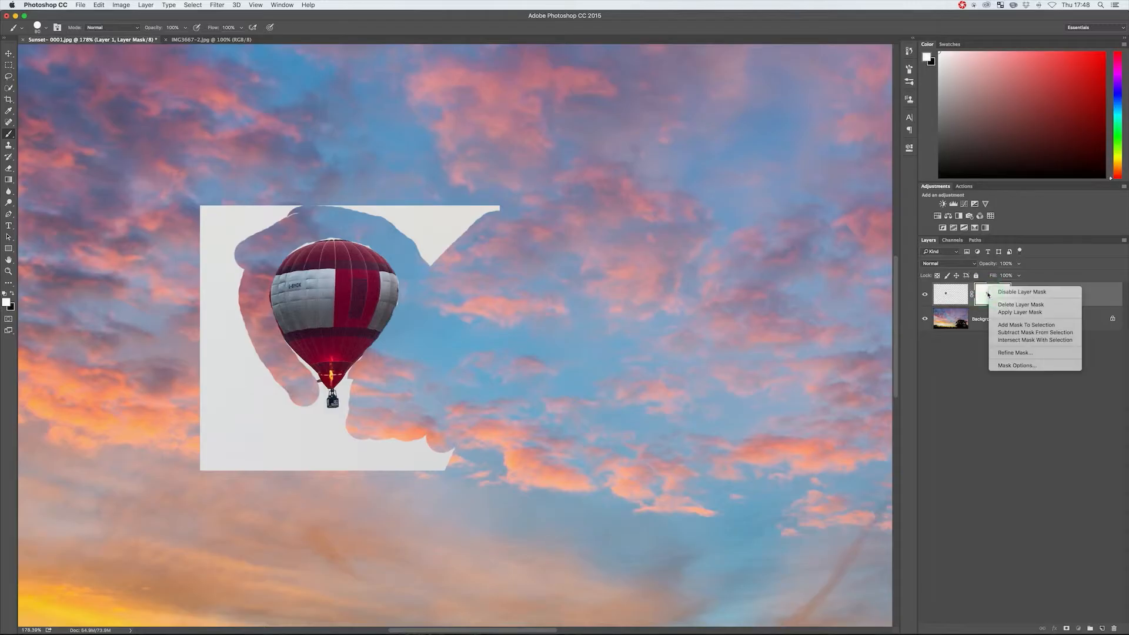
click(1040, 271)
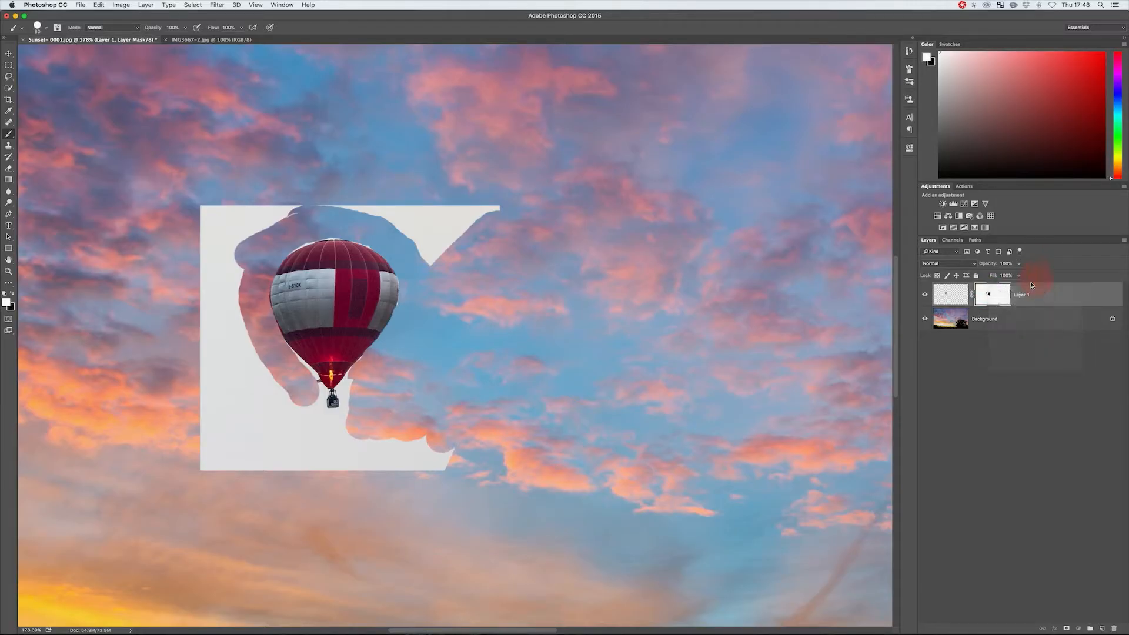
shift+click(989, 294)
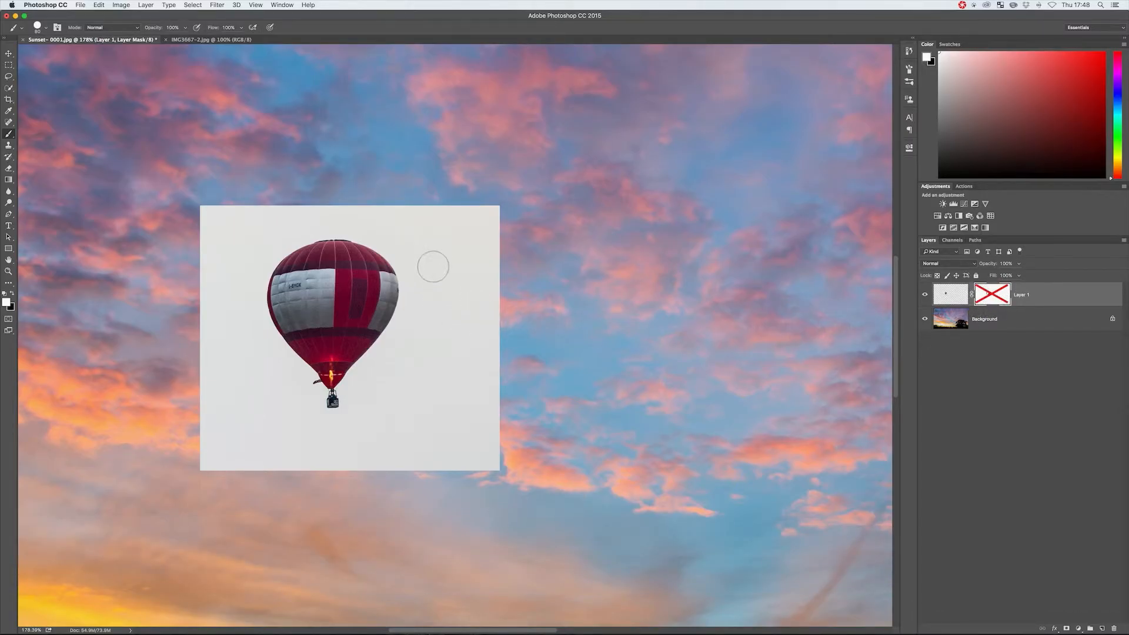
shift+click(1003, 298)
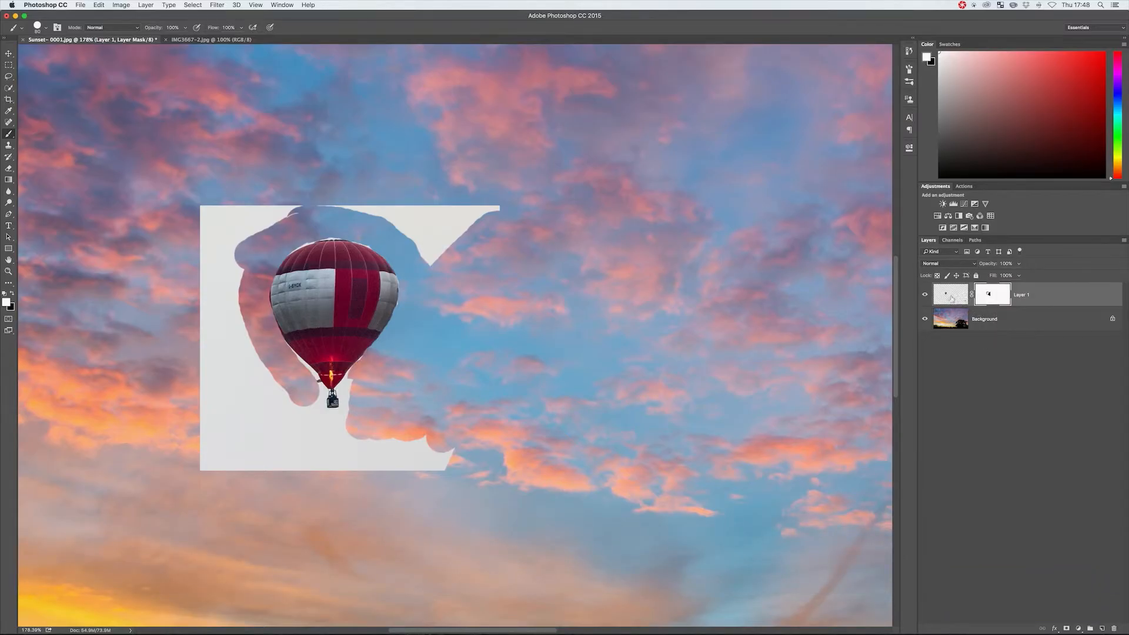
Paint white on the layer mask to bring back the pale sky to the left of and above the balloon.
click(952, 298)
click(984, 300)
mouse_move(257, 405)
mouse_down()
mouse_move(300, 415)
mouse_move(303, 383)
mouse_move(276, 347)
mouse_move(227, 345)
mouse_move(238, 285)
mouse_move(341, 227)
mouse_move(356, 234)
mouse_up()
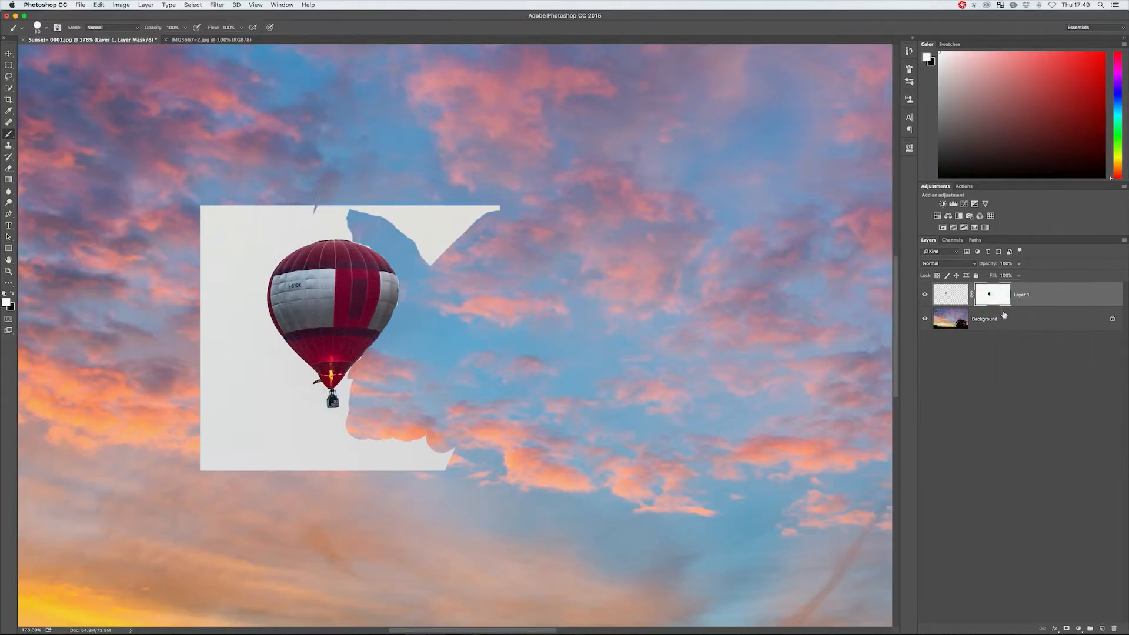
Delete the layer mask from the balloon layer.
right_click(994, 303)
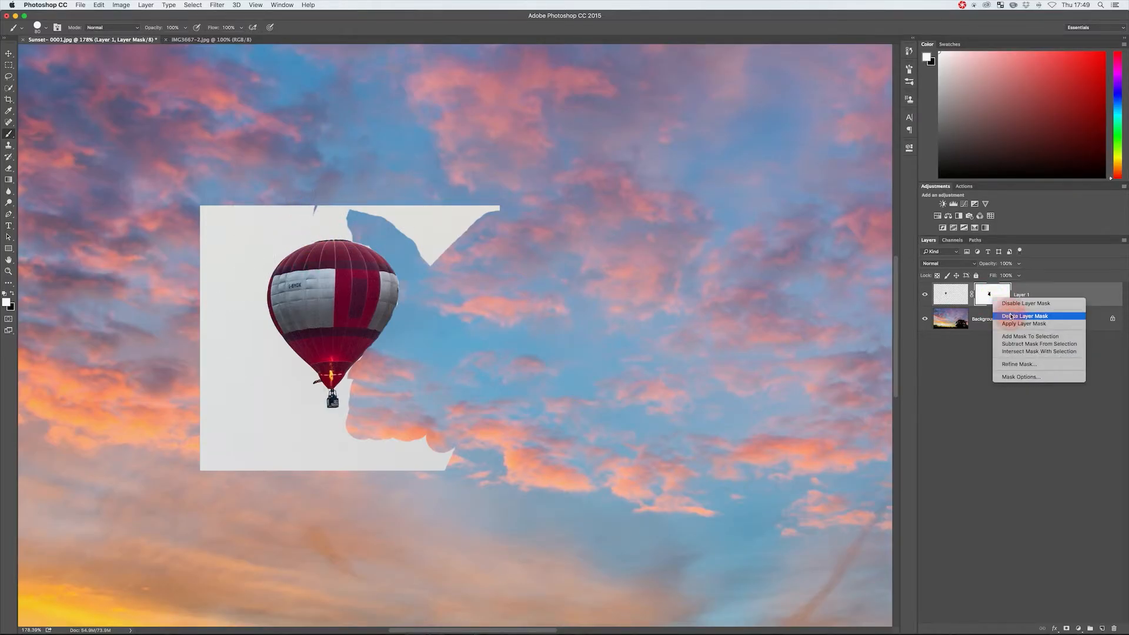
click(1007, 313)
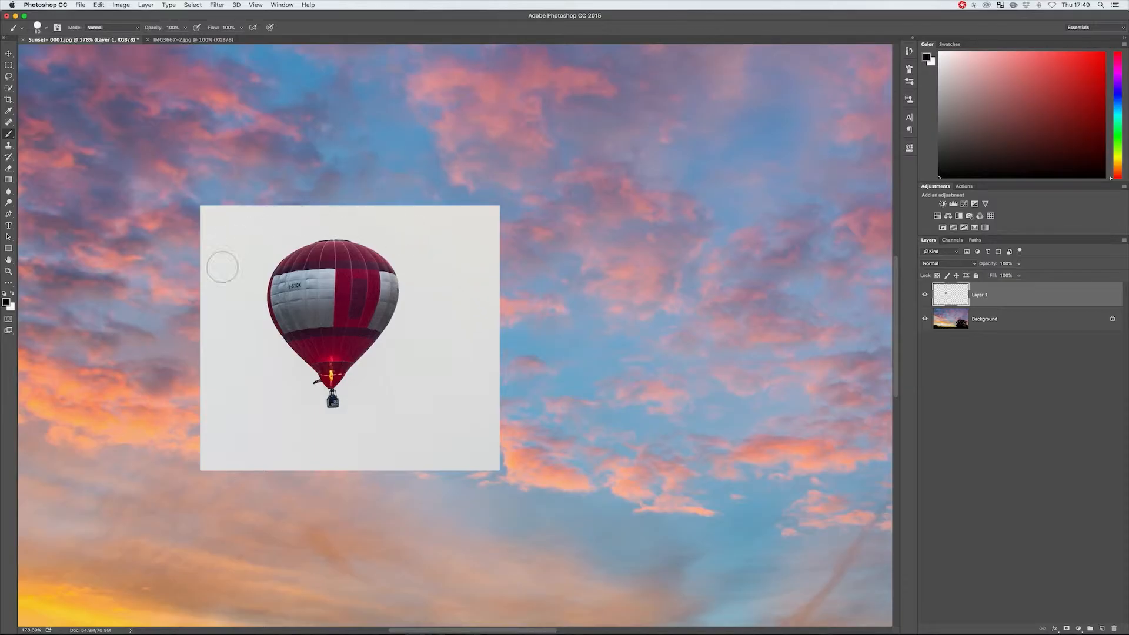
Select the pale sky around the balloon with the Quick Selection tool, and add a layer mask from that selection.
key(w)
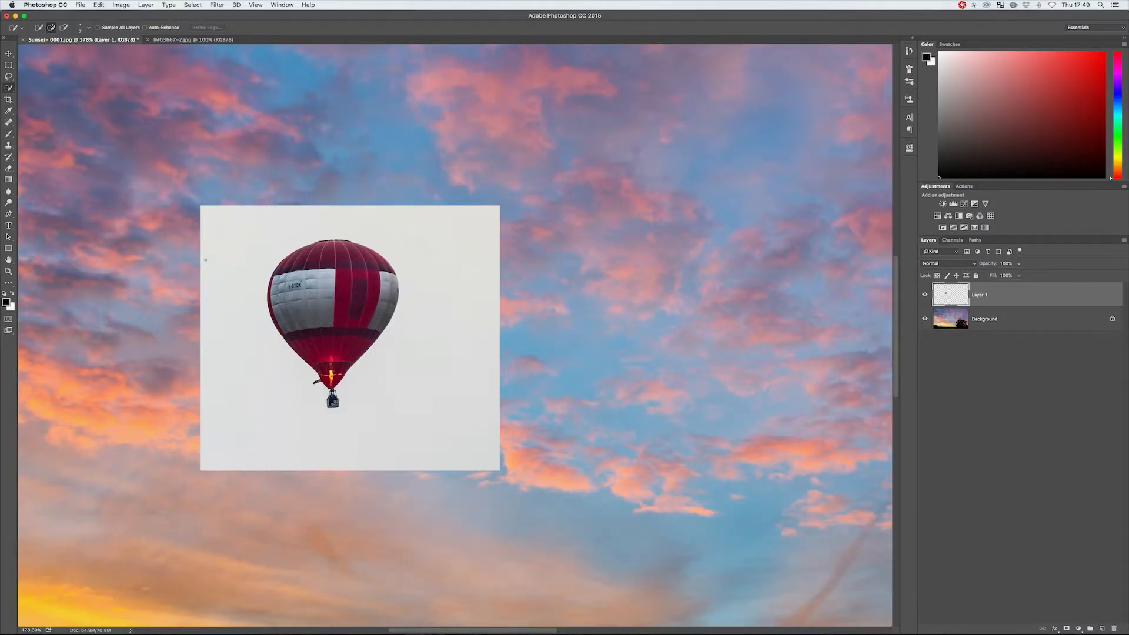
click(10, 89)
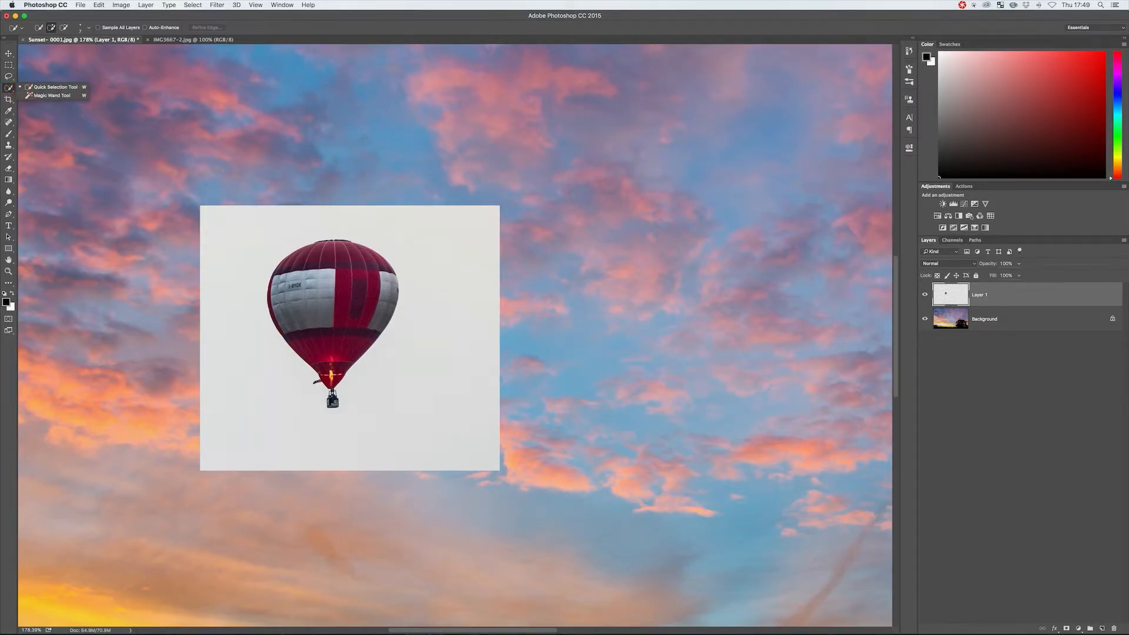
click(281, 229)
mouse_move(228, 296)
mouse_down()
mouse_move(217, 335)
mouse_move(230, 385)
mouse_move(289, 440)
mouse_move(329, 463)
mouse_move(370, 451)
mouse_move(426, 400)
mouse_up()
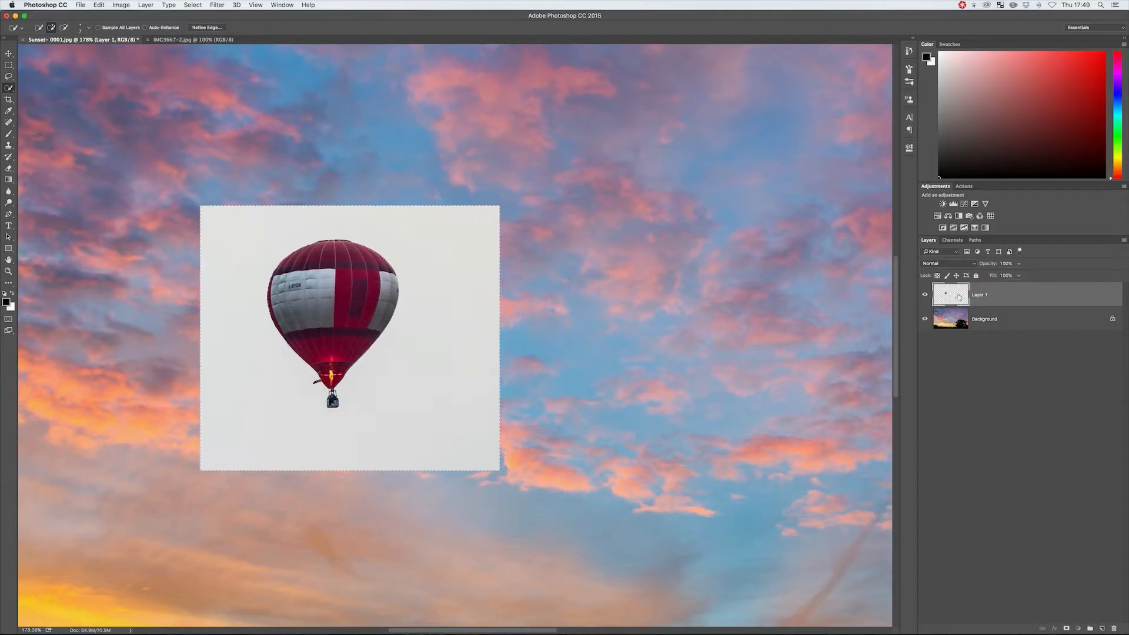
click(1067, 629)
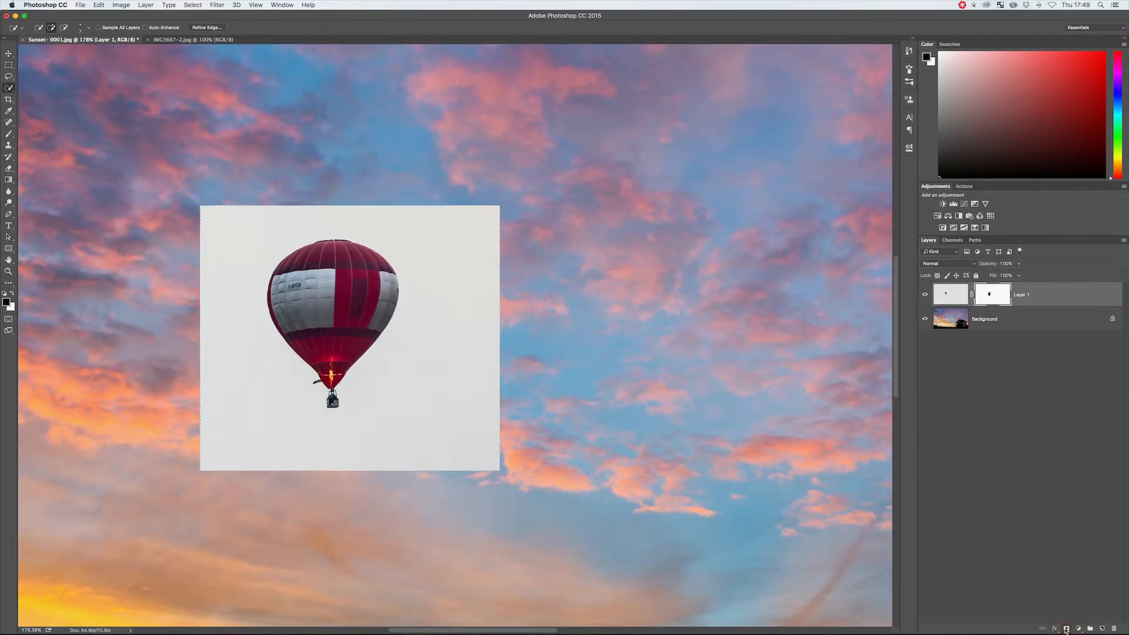
key(ctrl+i)
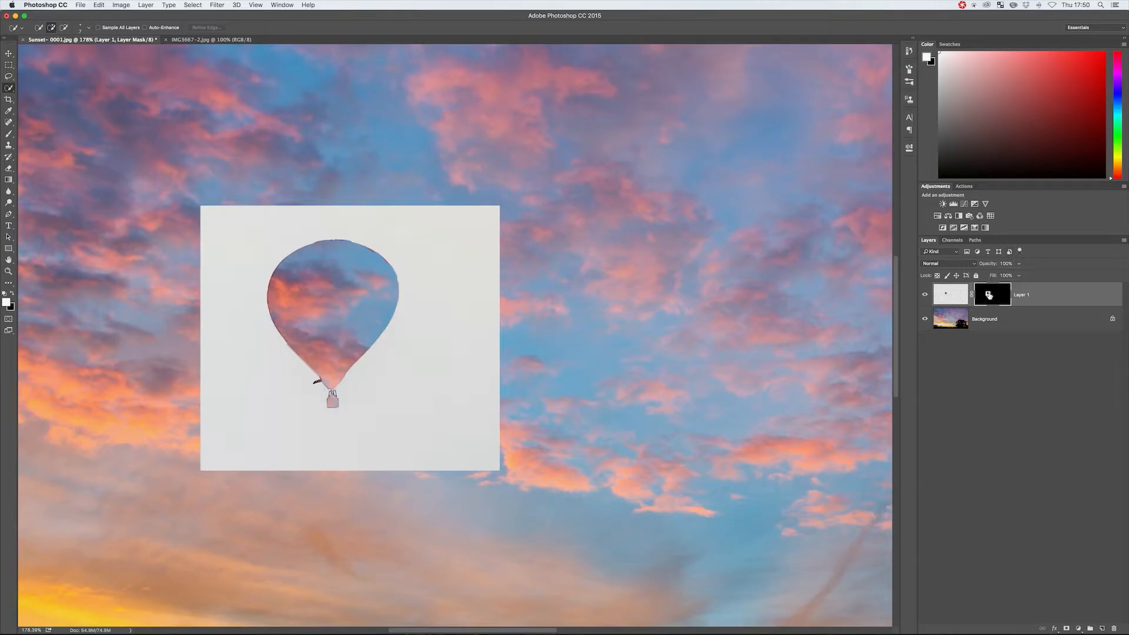
Display the new layer mask on its own to examine the balloon's silhouette, and return to the normal image view.
alt+click(999, 294)
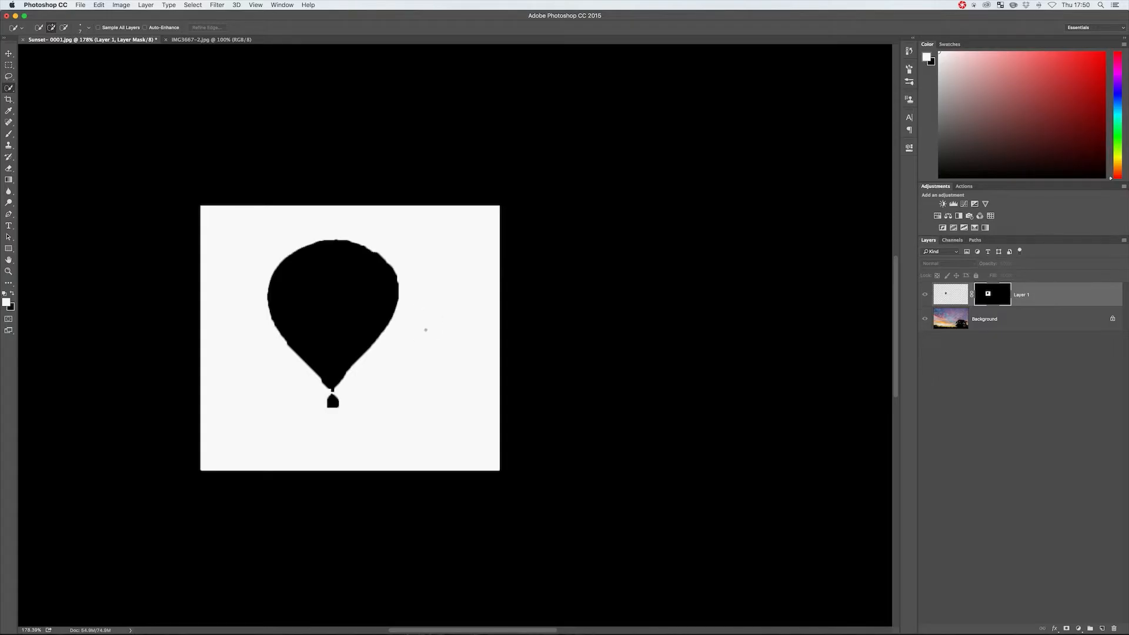
right_click(434, 322)
click(456, 326)
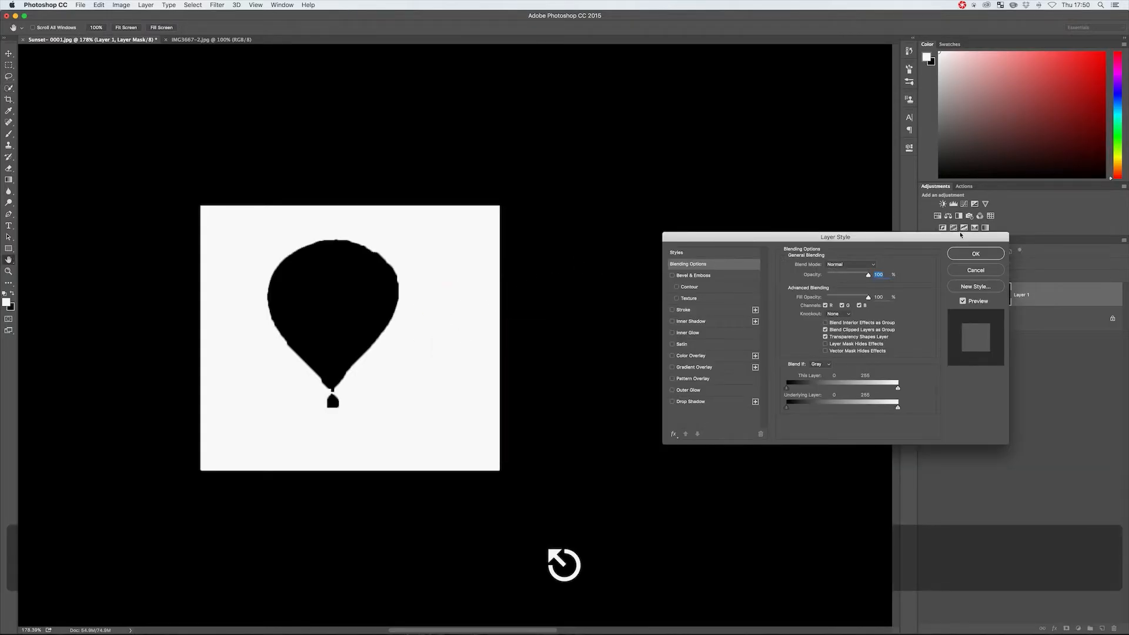
key(Escape)
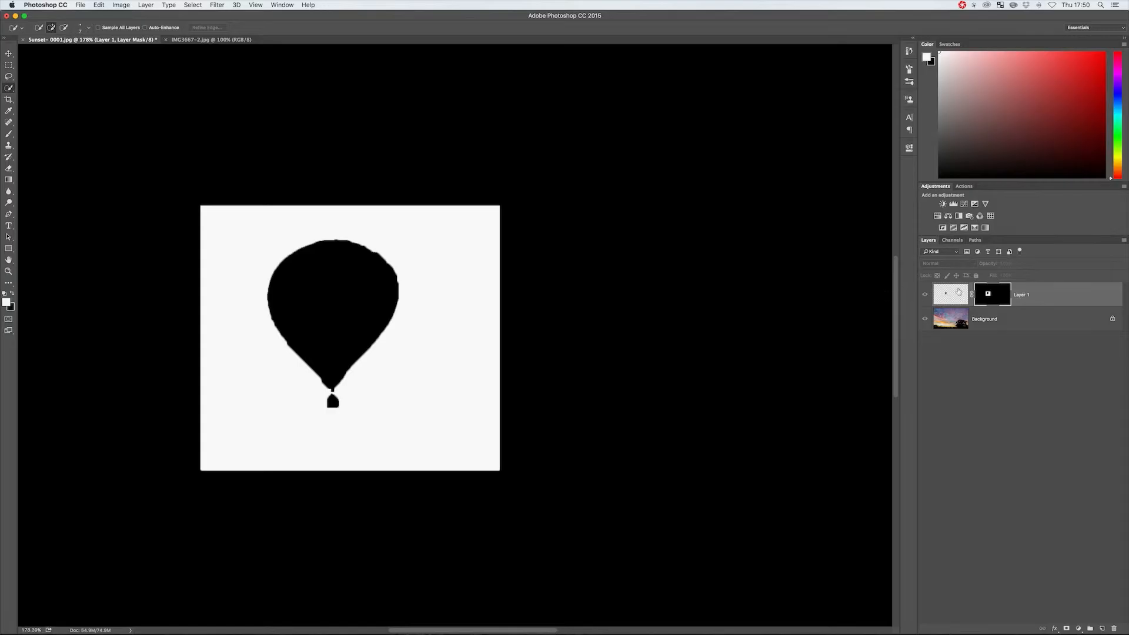
alt+click(994, 295)
alt+click(994, 296)
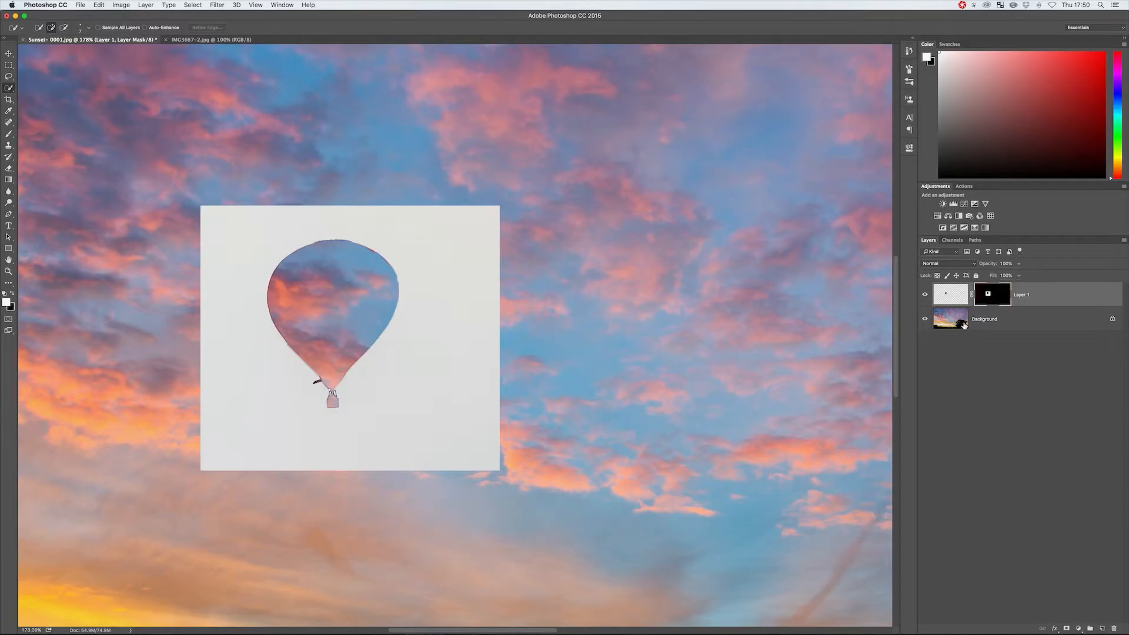
Invert the layer mask to reveal the balloon and hide the pale sky.
key(super)
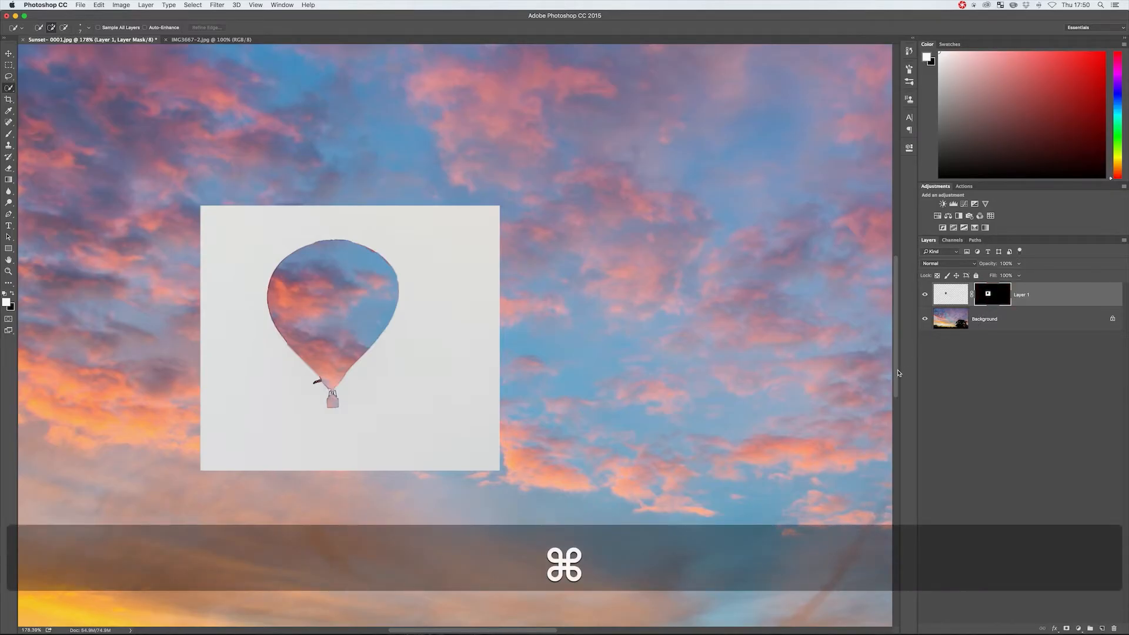
key(super+i)
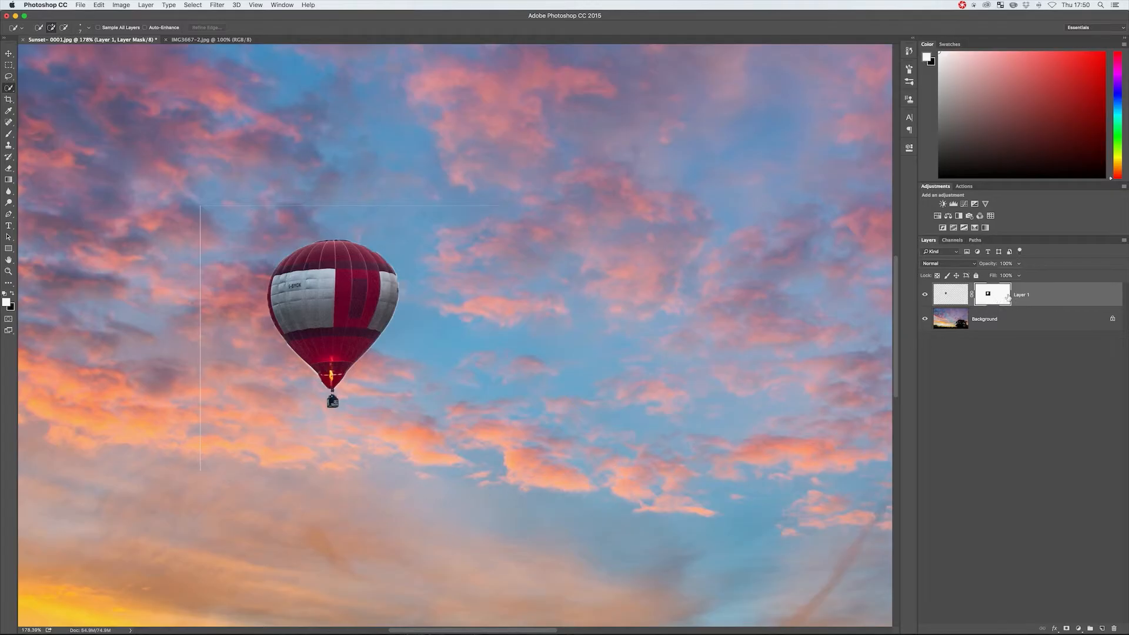
With the layer mask displayed alone, paint black over the border of its black rectangle with a 100 px Brush, and return to the image view.
key(alt)
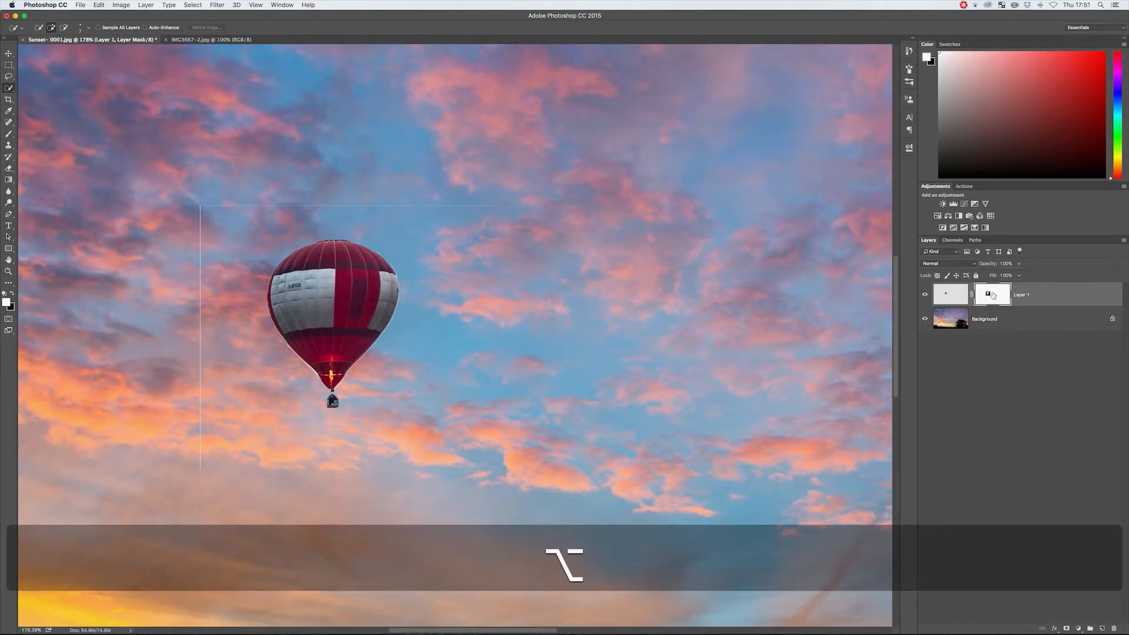
alt+click(992, 298)
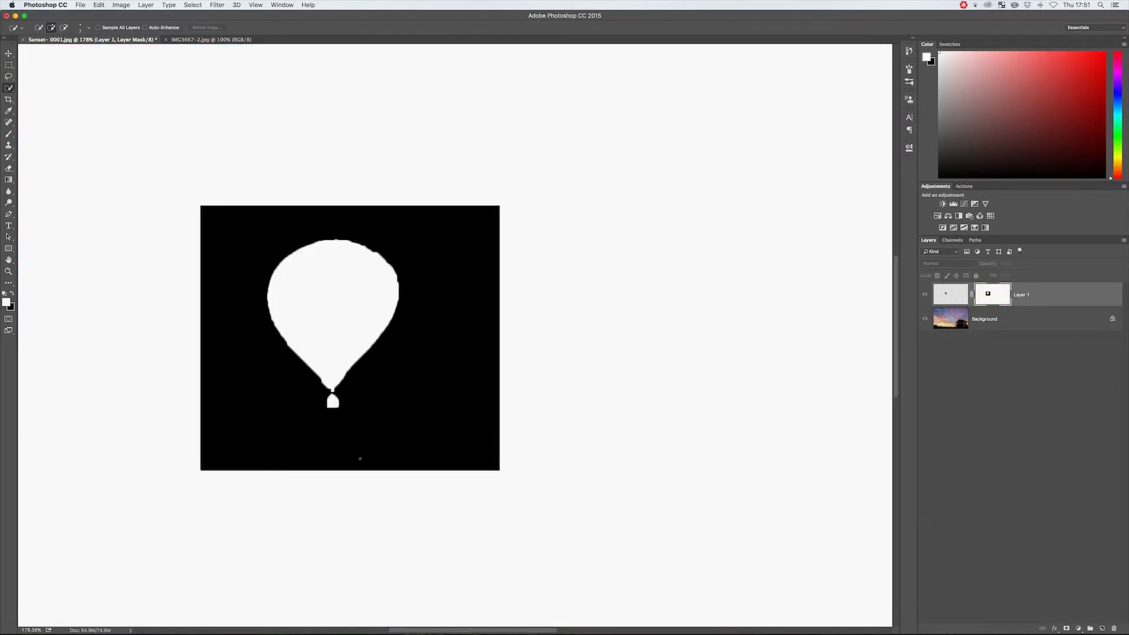
key(b)
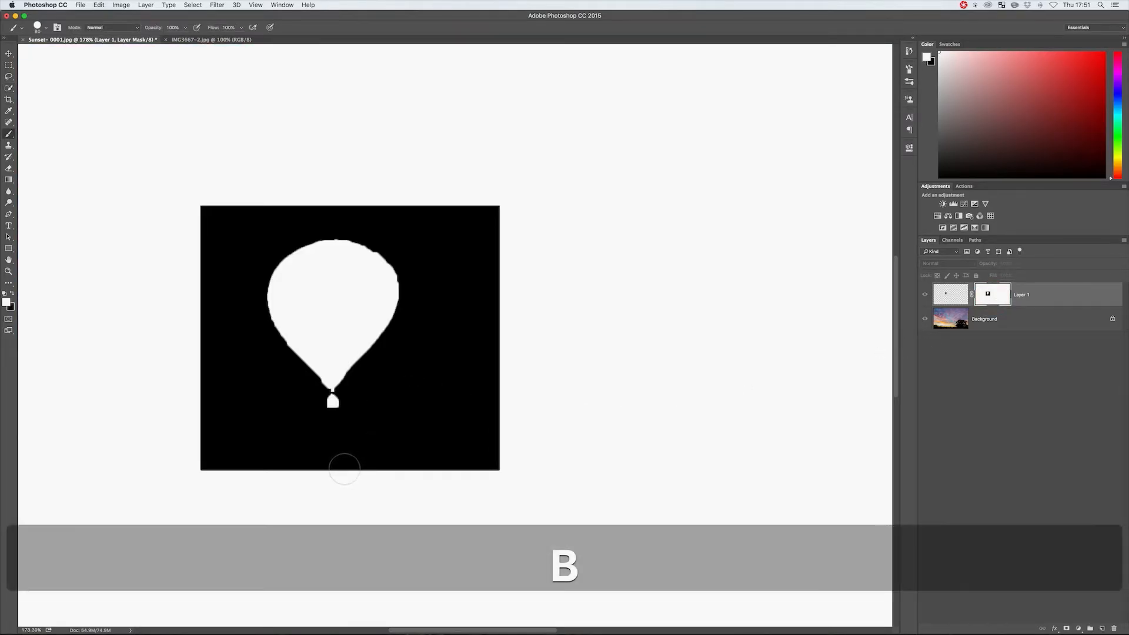
key(bracketright)
key(x)
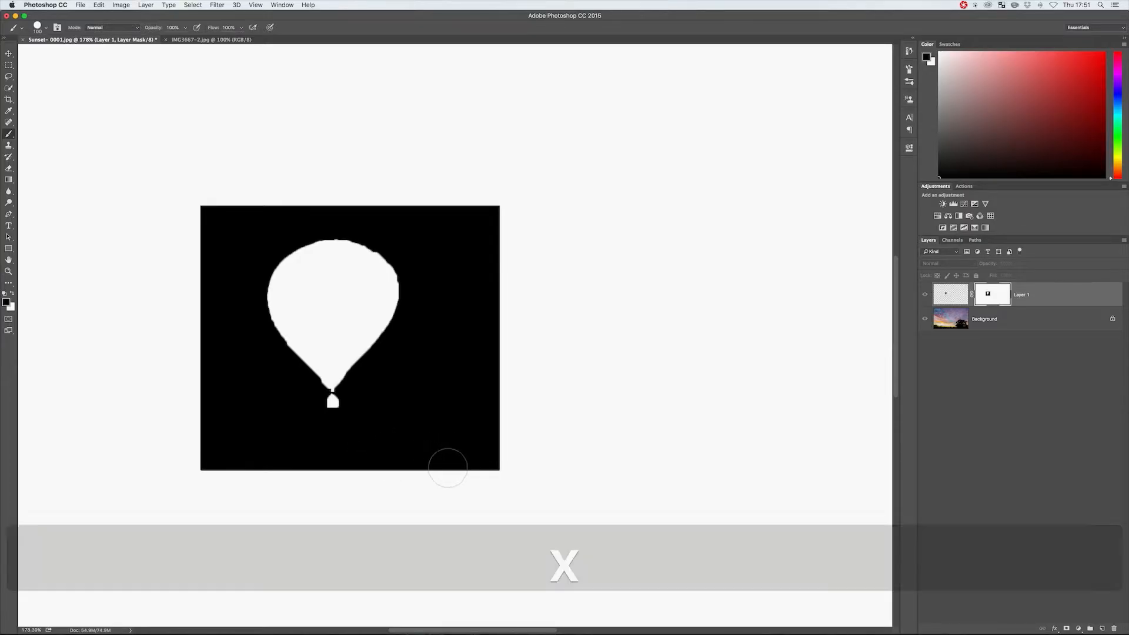
mouse_move(488, 469)
mouse_down()
mouse_move(374, 466)
mouse_move(196, 490)
mouse_move(183, 477)
mouse_move(223, 480)
mouse_move(205, 486)
mouse_move(198, 425)
mouse_move(206, 209)
mouse_move(355, 184)
mouse_move(340, 192)
mouse_move(514, 198)
mouse_move(501, 492)
mouse_move(517, 461)
mouse_move(492, 466)
mouse_move(514, 409)
mouse_move(525, 276)
mouse_move(513, 373)
mouse_up()
alt+click(998, 299)
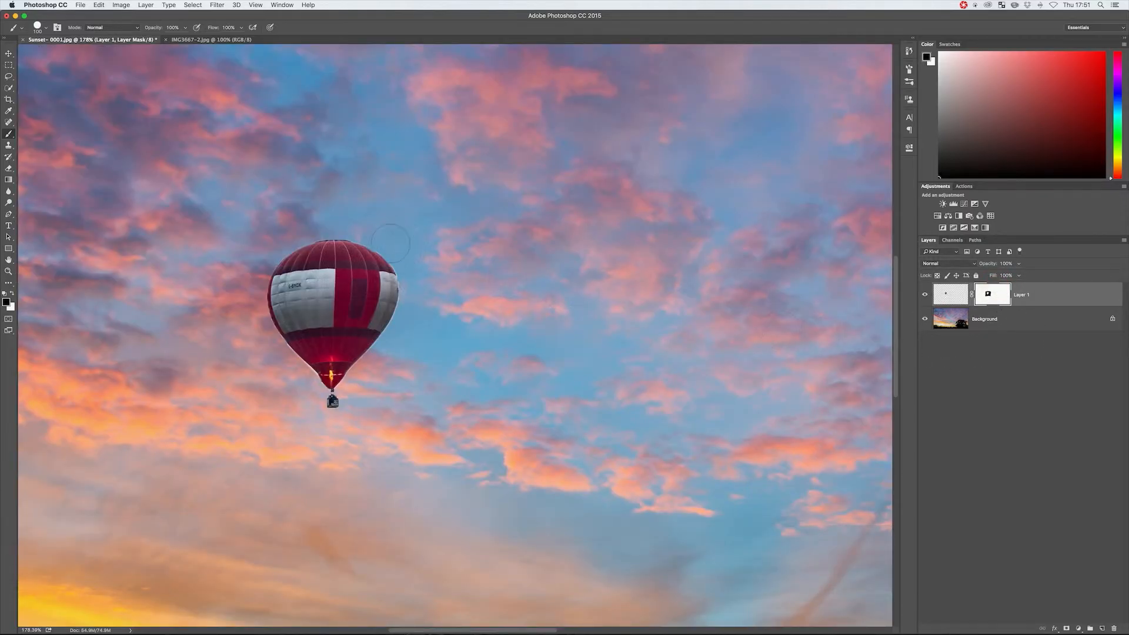
Paint black on the layer mask along the balloon's upper-right and right edges with a 30 px Brush to remove the pale fringe.
key(z)
drag(356, 246, 411, 231)
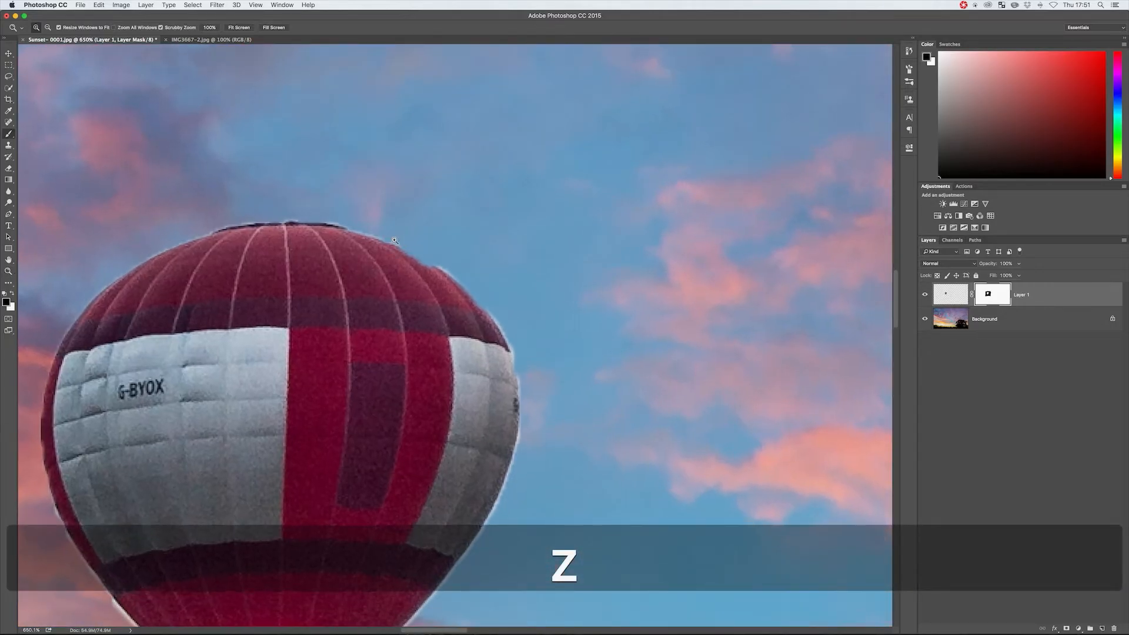
key(b)
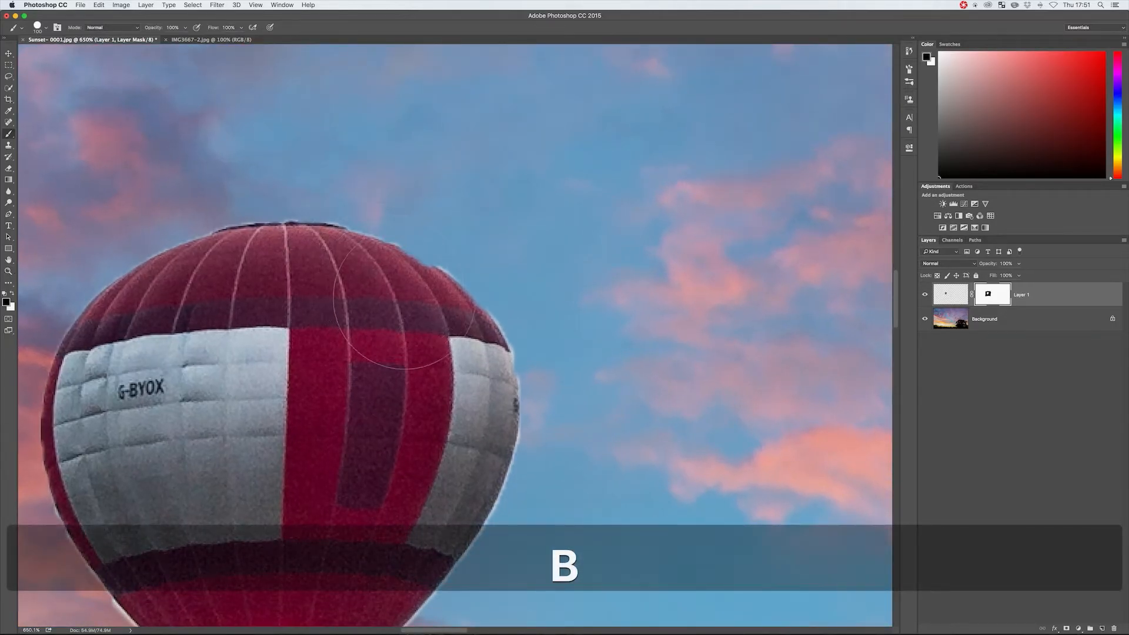
key(bracketleft)
key(bracketleft)
key(bracketleft)
key(bracketleft)
key(bracketleft)
key(bracketleft)
key(bracketleft)
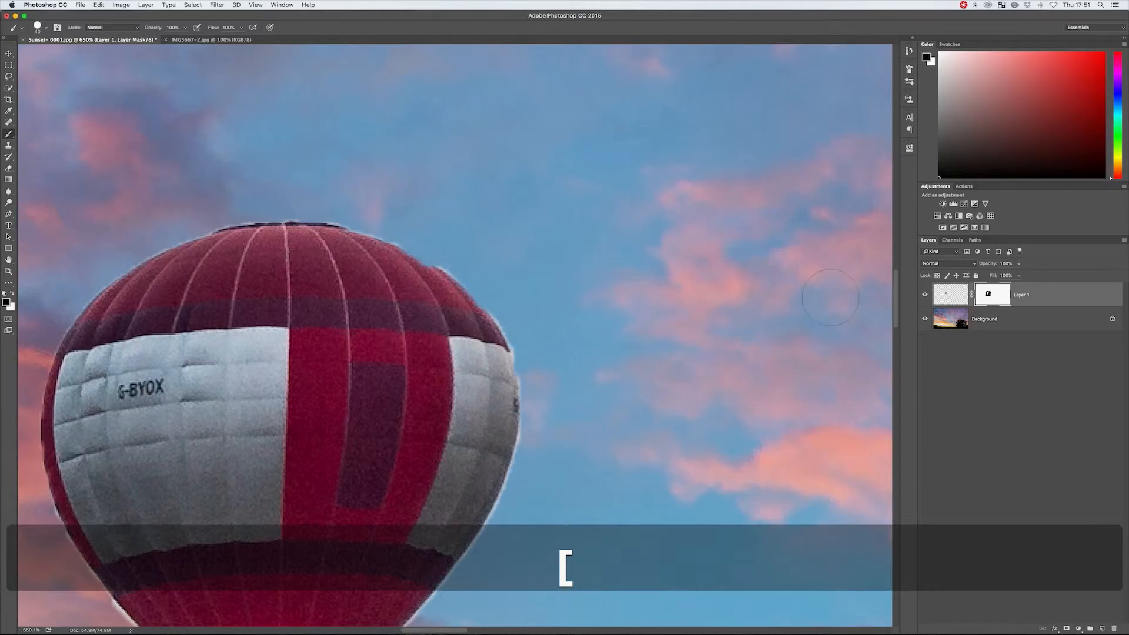
mouse_move(351, 252)
mouse_down()
mouse_move(398, 270)
mouse_move(350, 257)
mouse_move(432, 287)
mouse_up()
key(x)
key(x)
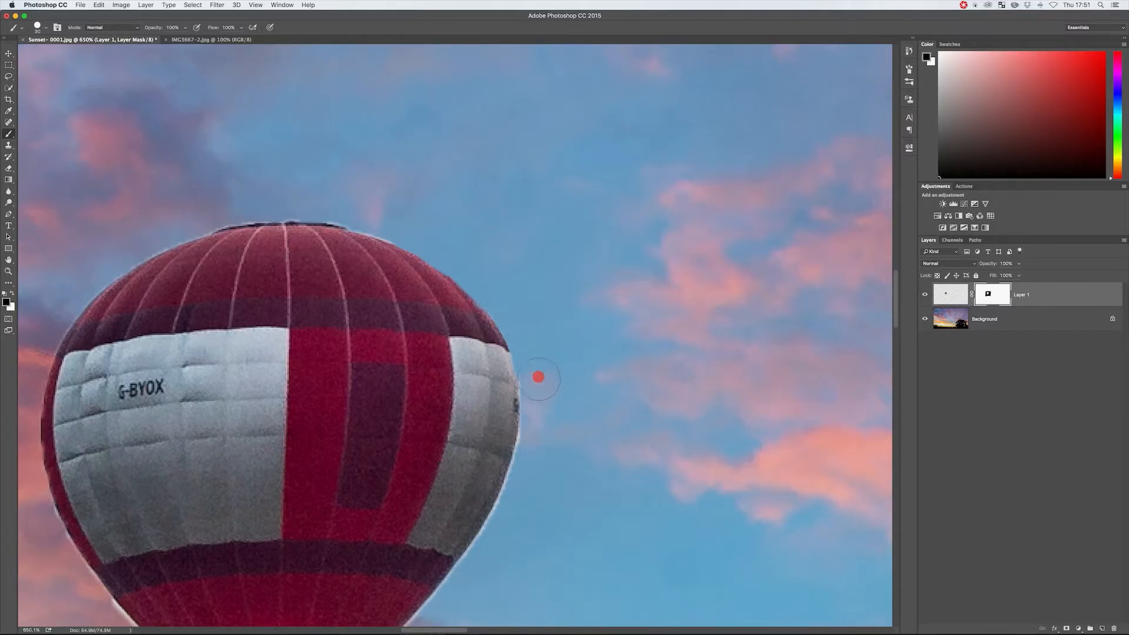
drag(537, 452, 526, 495)
Load the balloon's layer mask as a selection, and deselect it.
key(z)
mouse_move(618, 391)
mouse_down()
mouse_move(580, 422)
mouse_move(595, 423)
mouse_move(511, 330)
mouse_up()
key(space)
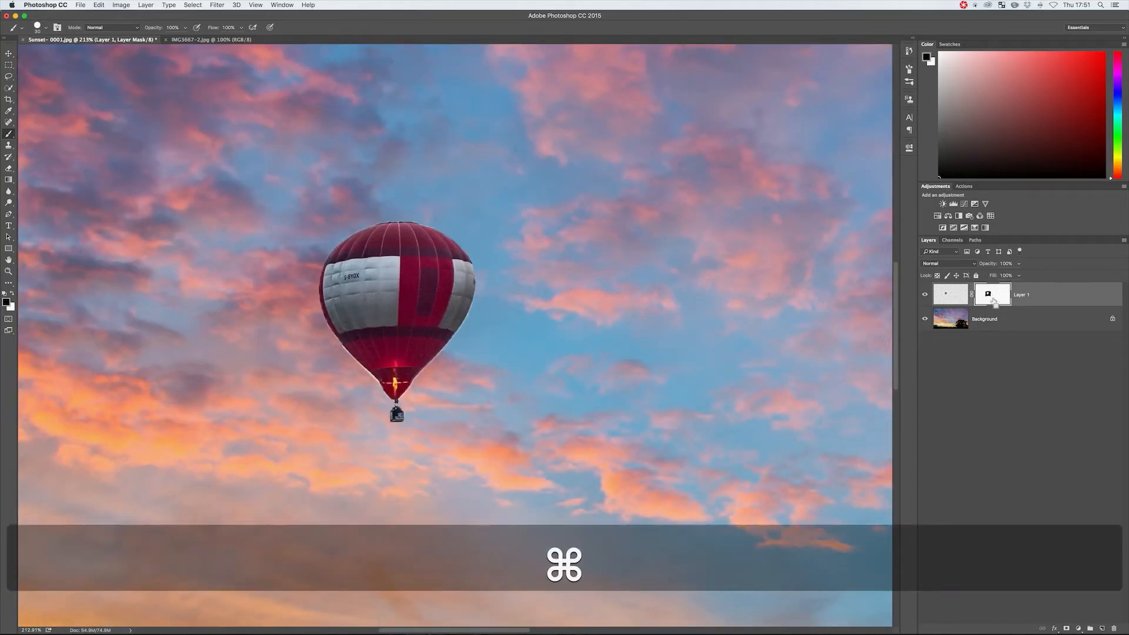
super+click(995, 301)
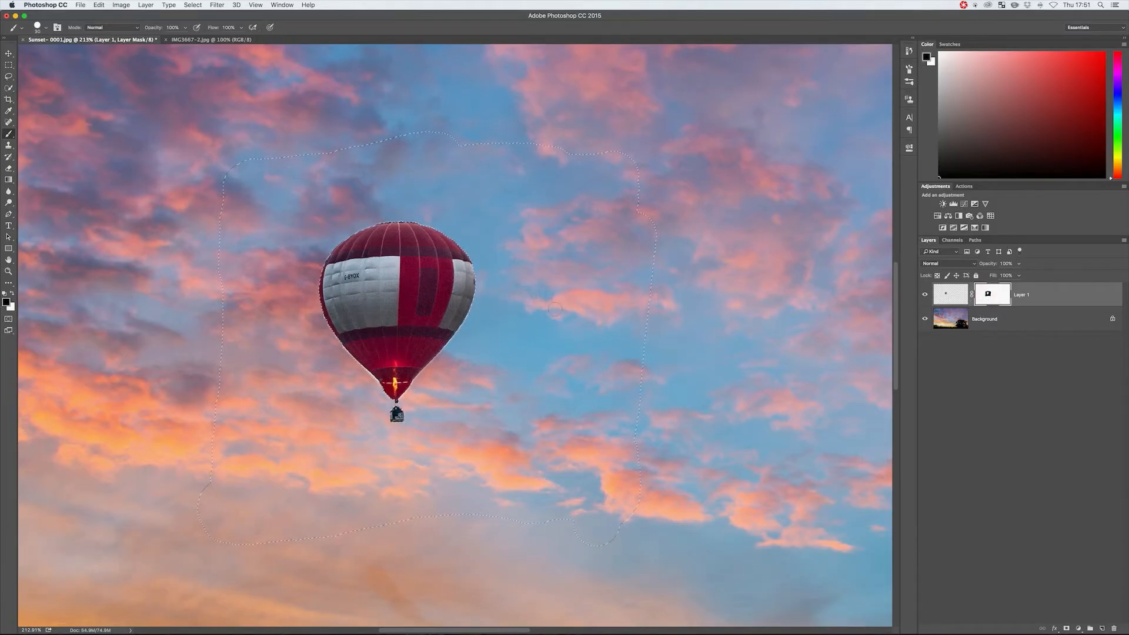
key(super+d)
Darken the balloon layer's pixels directly with a Levels midtone of 0.18, and undo that adjustment.
key(z)
mouse_move(461, 365)
mouse_down()
mouse_move(426, 381)
mouse_move(466, 379)
mouse_up()
key(b)
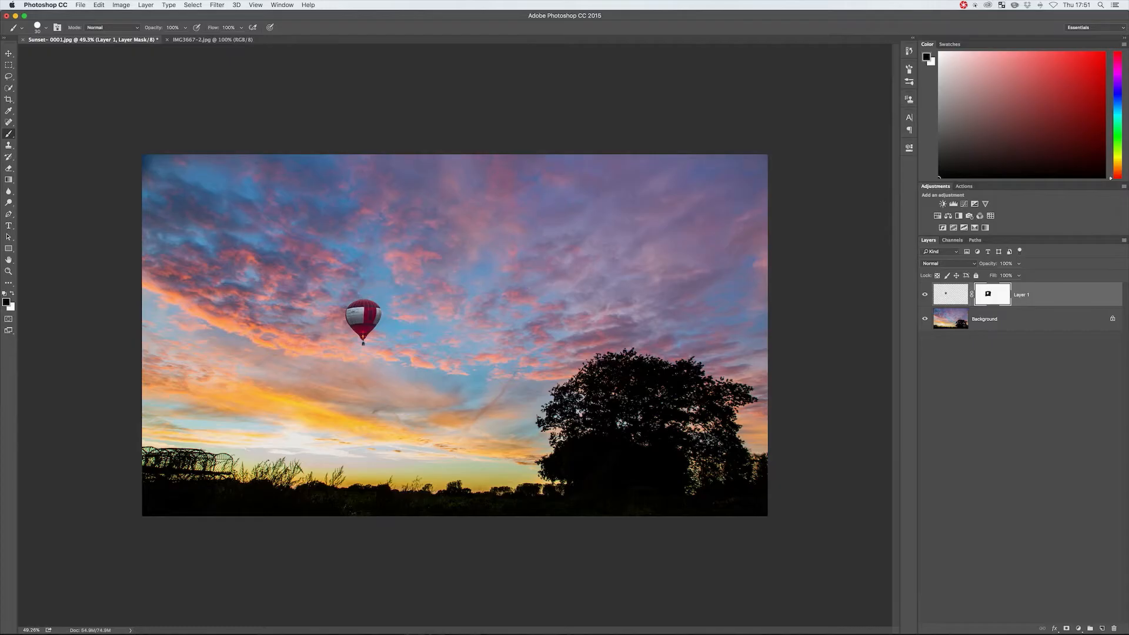
key(z)
drag(409, 348, 417, 346)
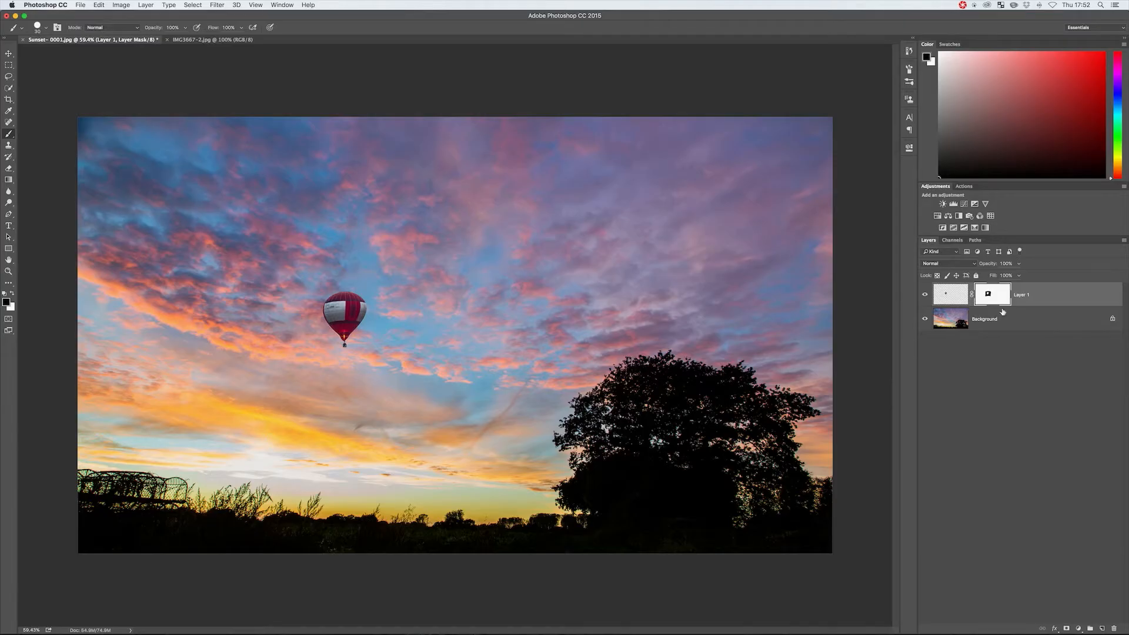
click(951, 296)
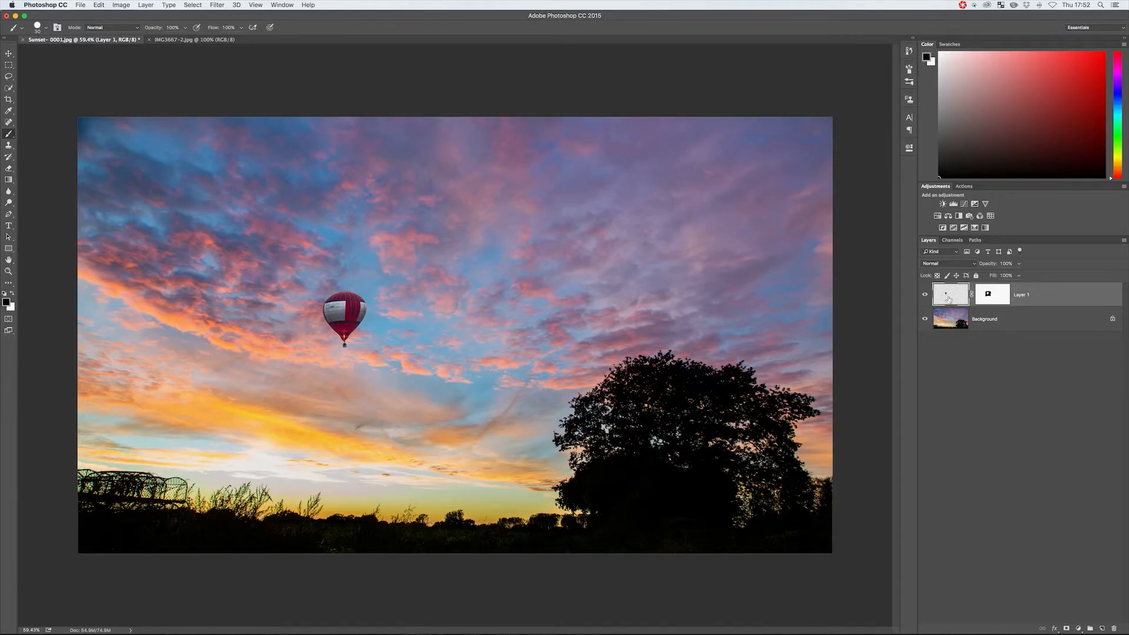
click(121, 5)
mouse_move(141, 29)
click(234, 38)
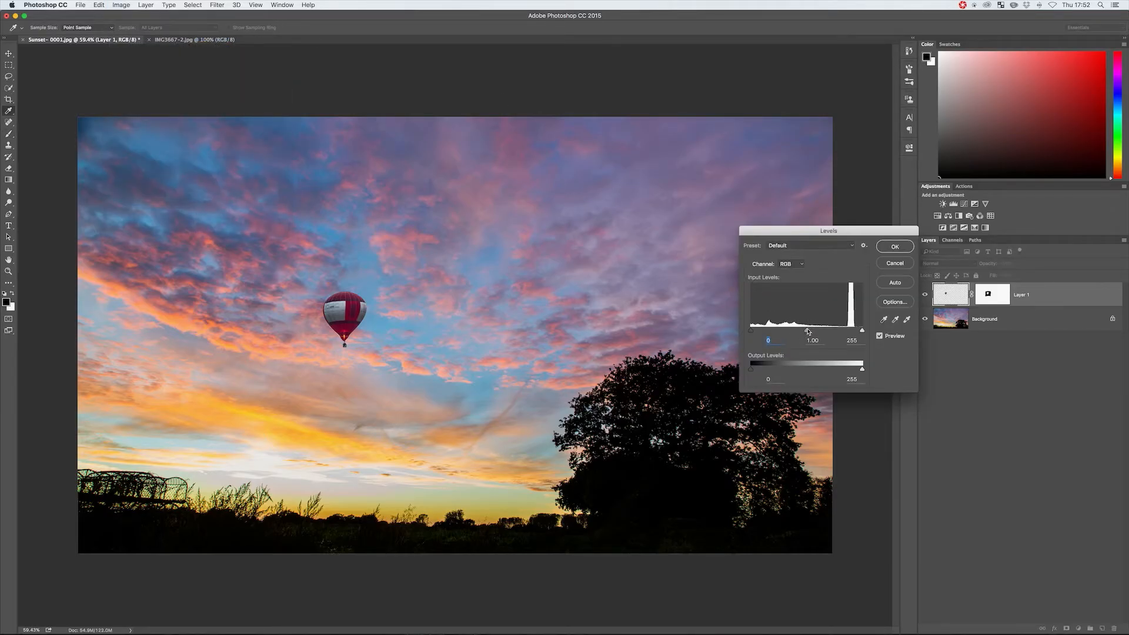
drag(807, 330, 857, 330)
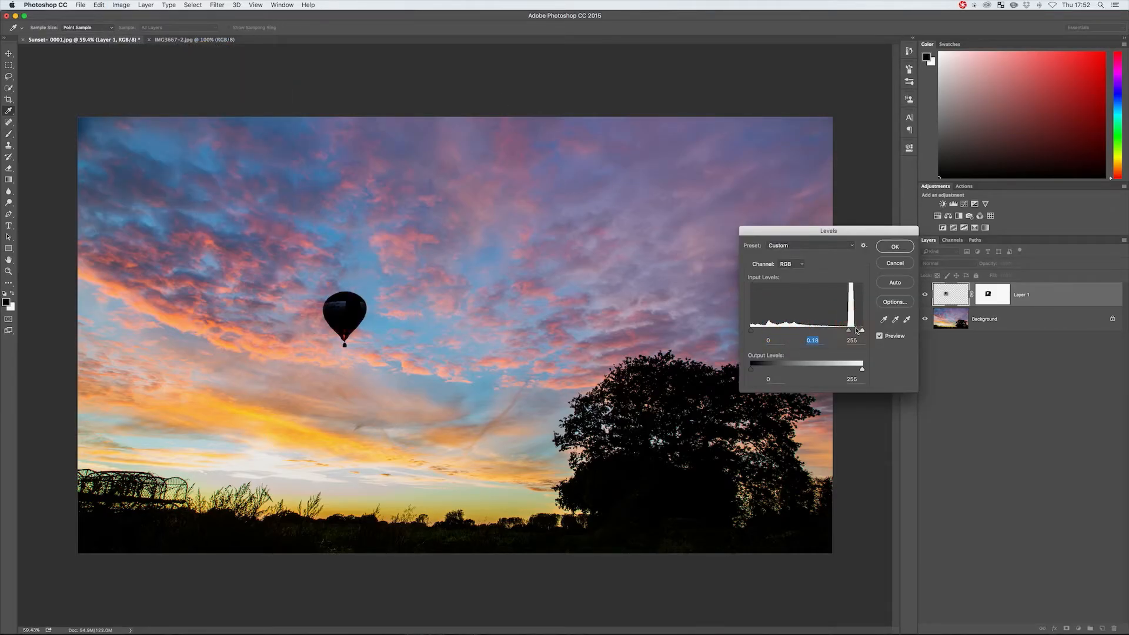
click(889, 247)
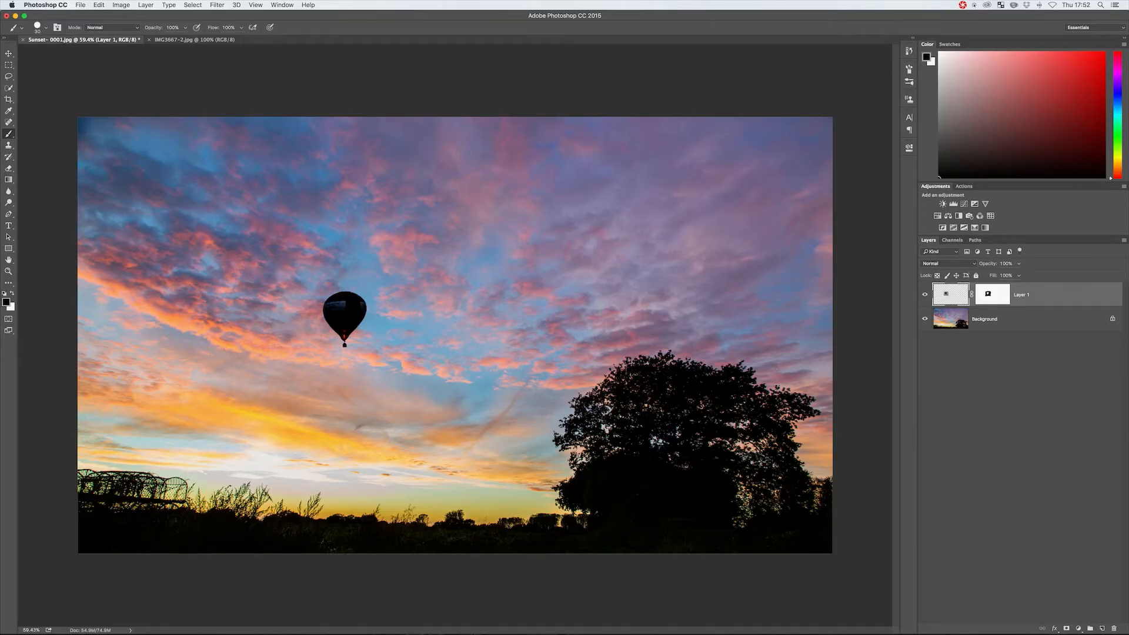
key(alt+super+z)
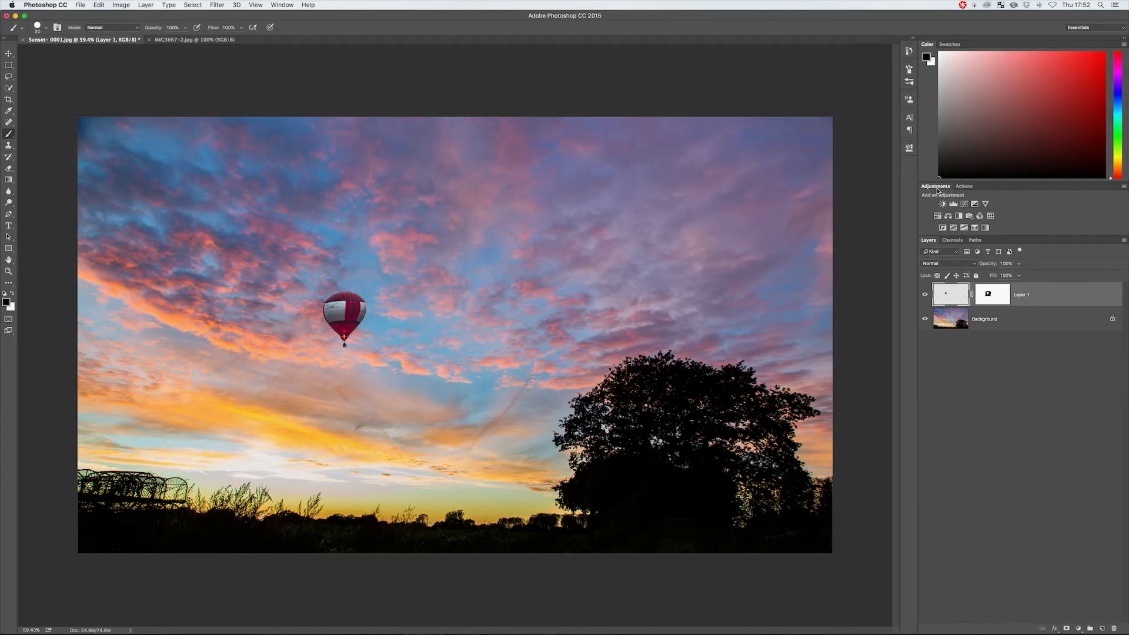
Add a Levels adjustment layer above the balloon layer with the default name and options.
click(287, 4)
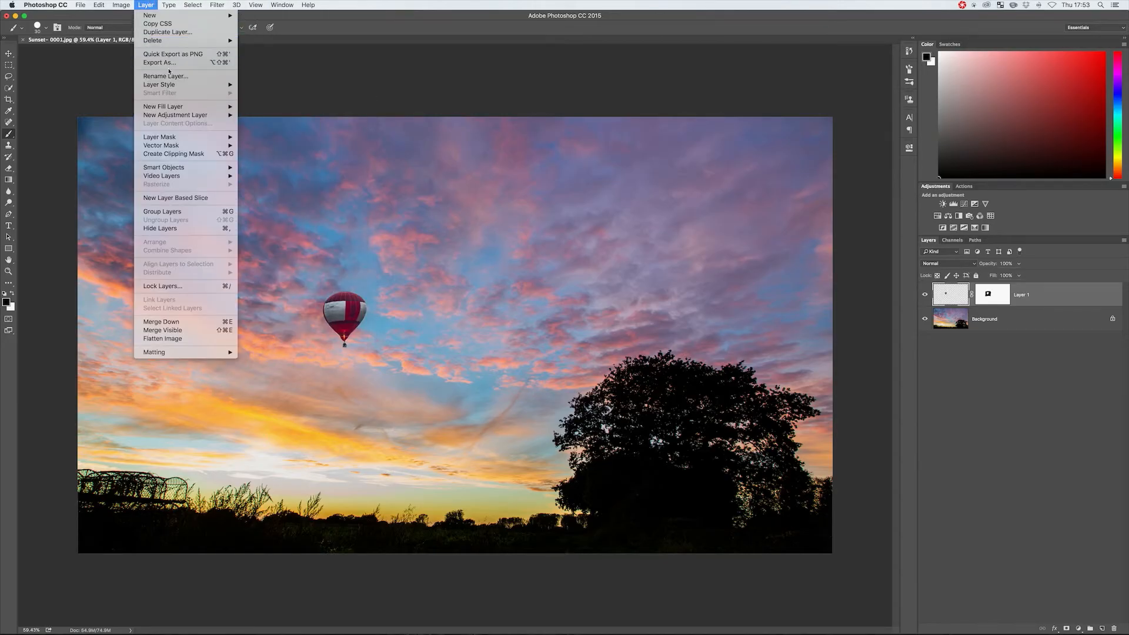
mouse_move(188, 116)
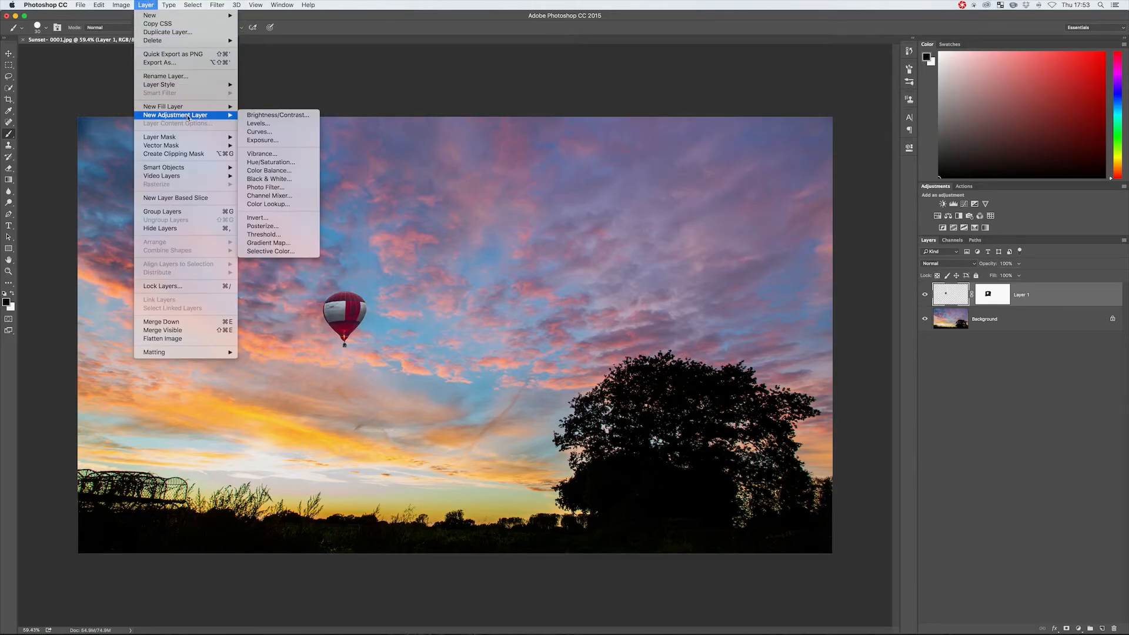
click(267, 125)
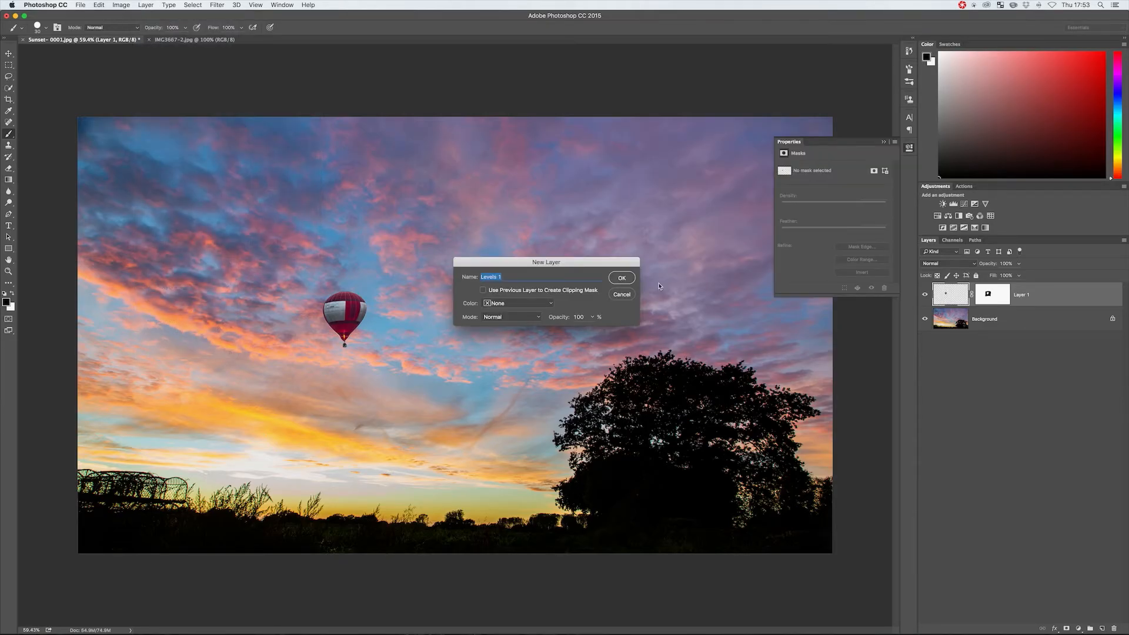
click(622, 277)
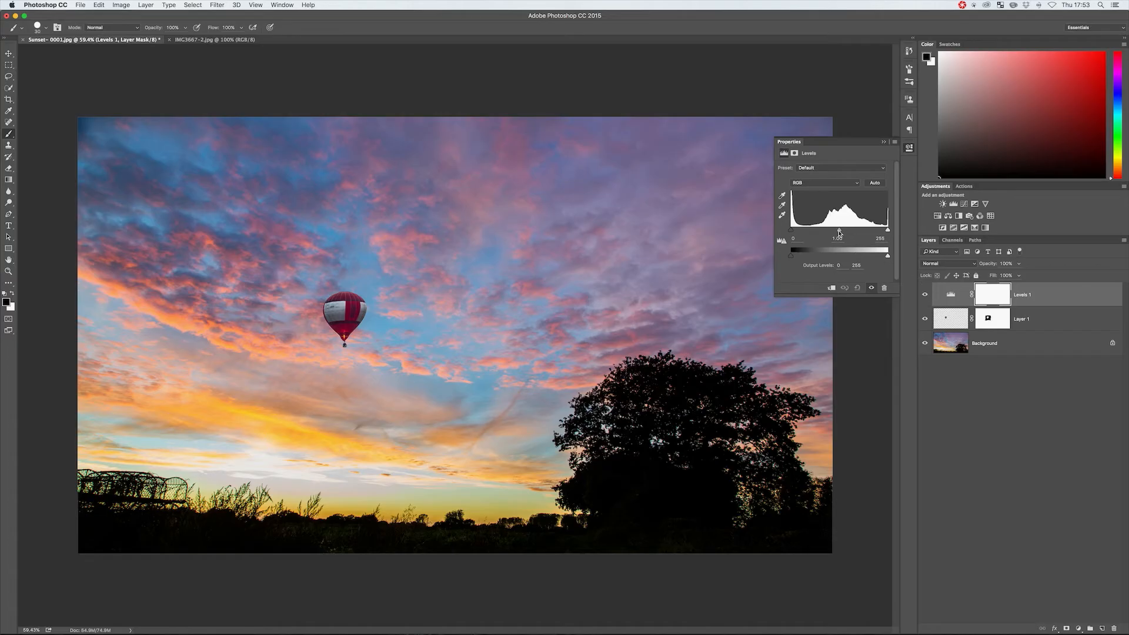
Darken the whole image by setting the adjustment layer's midtone to about 0.75, and reset the midtone to 1.
mouse_move(839, 230)
mouse_down()
mouse_move(860, 232)
mouse_move(848, 230)
mouse_up()
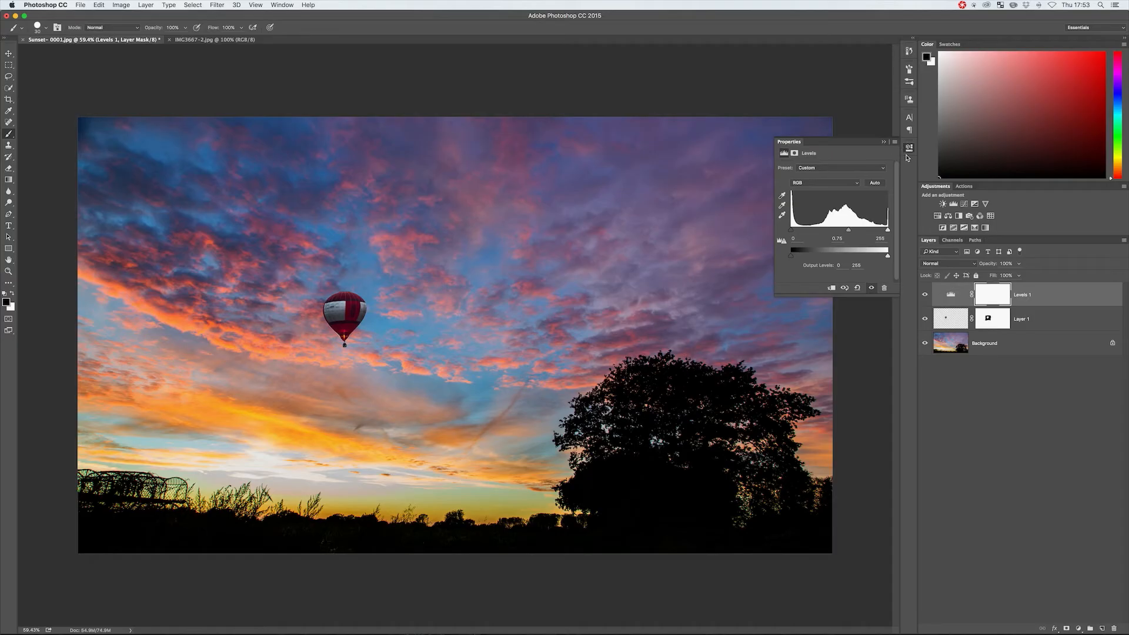
click(838, 238)
text(1)
key(Return)
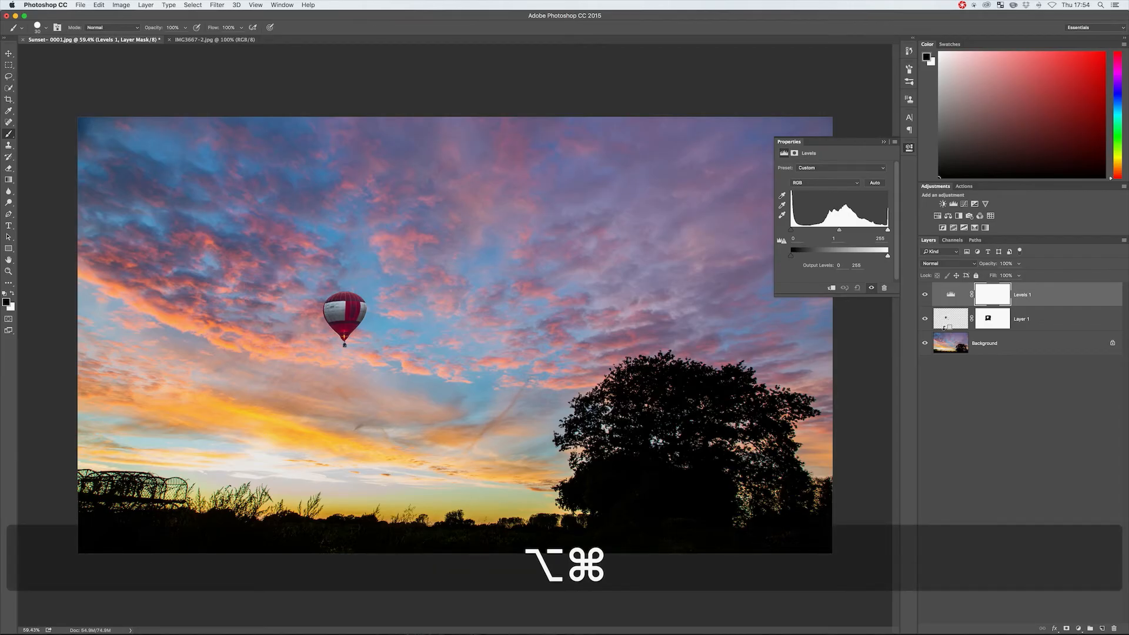
Clip the Levels adjustment to the balloon layer, and turn the balloon into a silhouette with black input 207 and midtone 0.52.
key(alt+super+g)
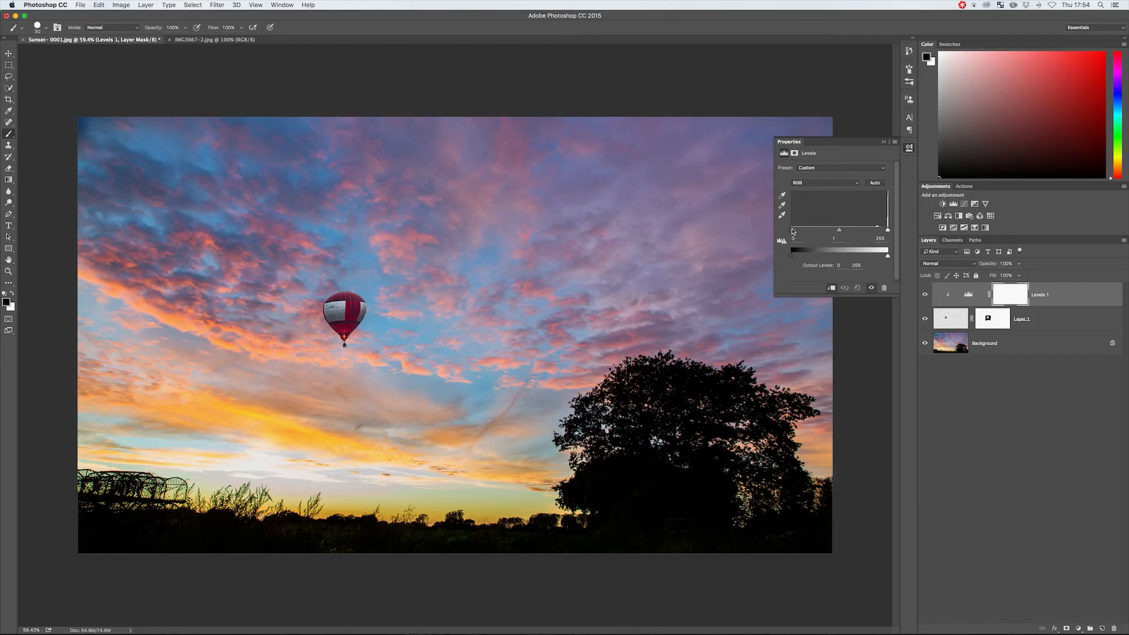
drag(791, 230, 878, 236)
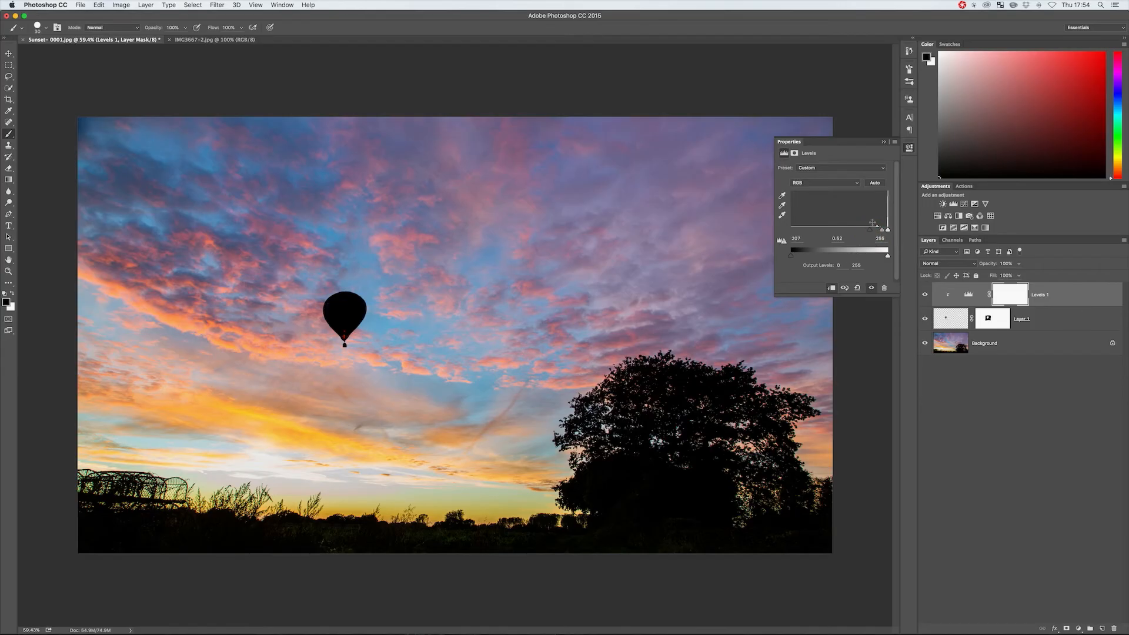
click(909, 148)
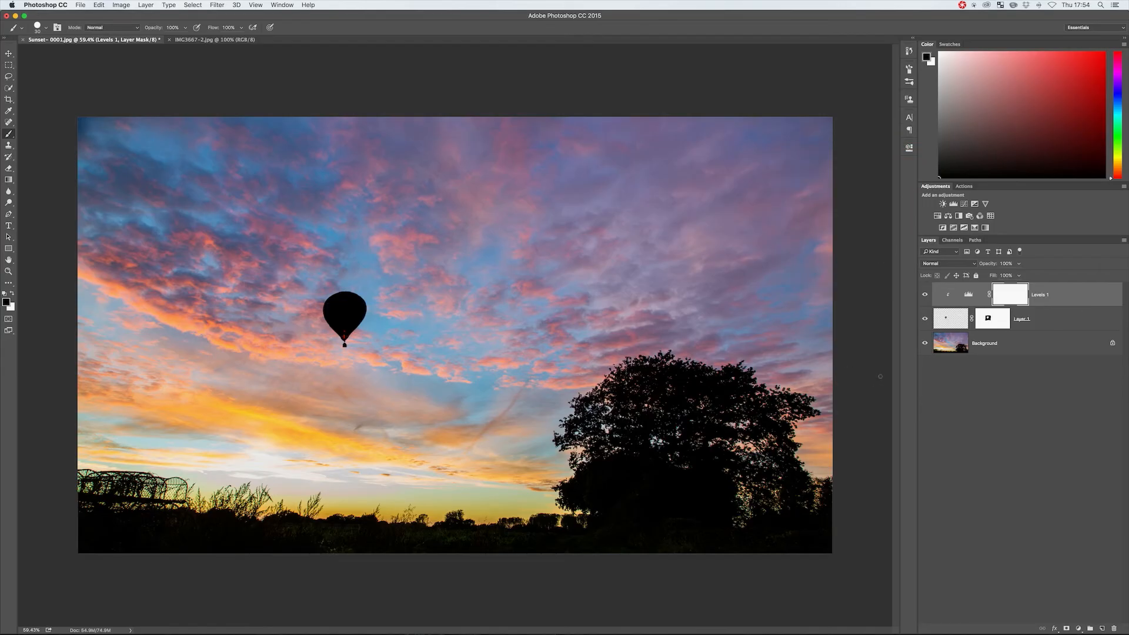
Move the balloon layer with the Move tool up and to the left, into the upper-left part of the sky.
click(947, 320)
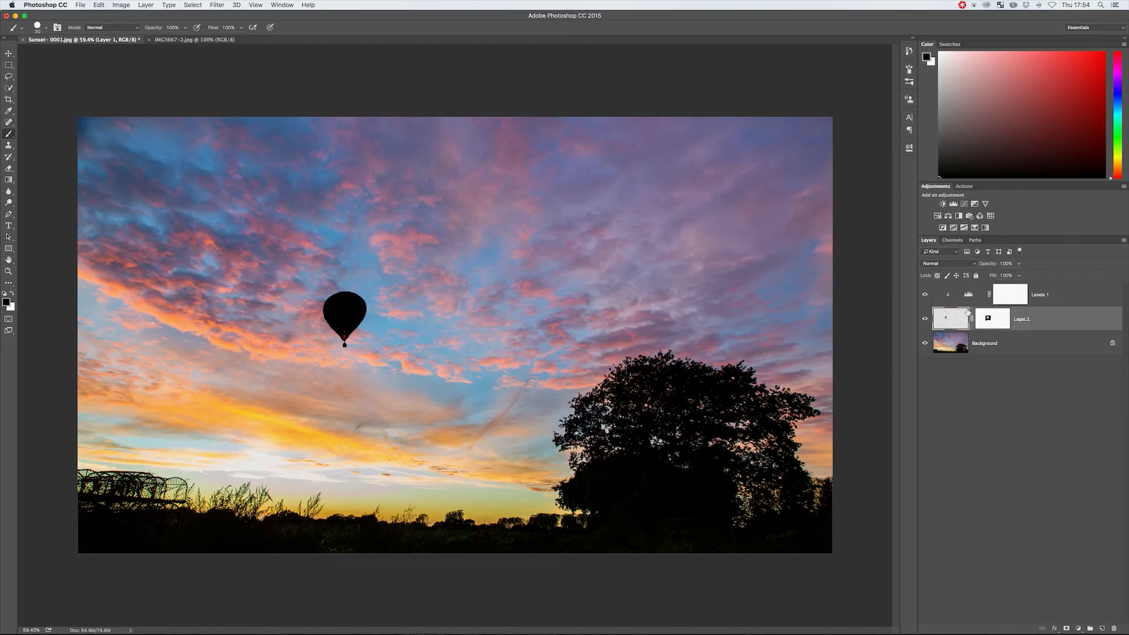
click(974, 293)
click(955, 321)
key(b)
key(v)
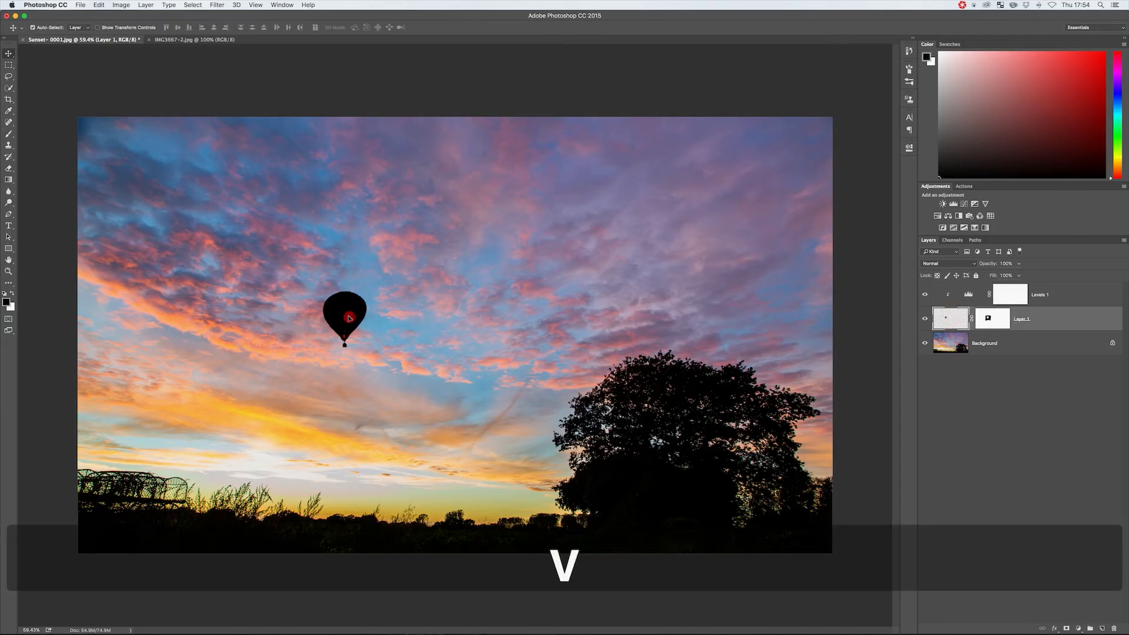
drag(349, 318, 262, 253)
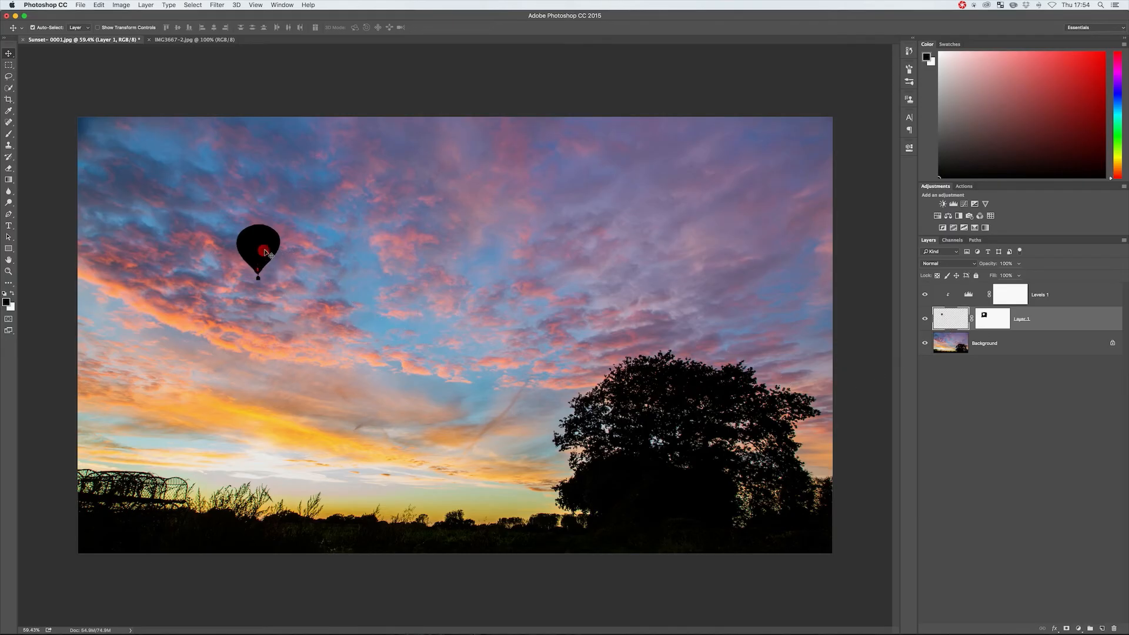
drag(261, 250, 266, 226)
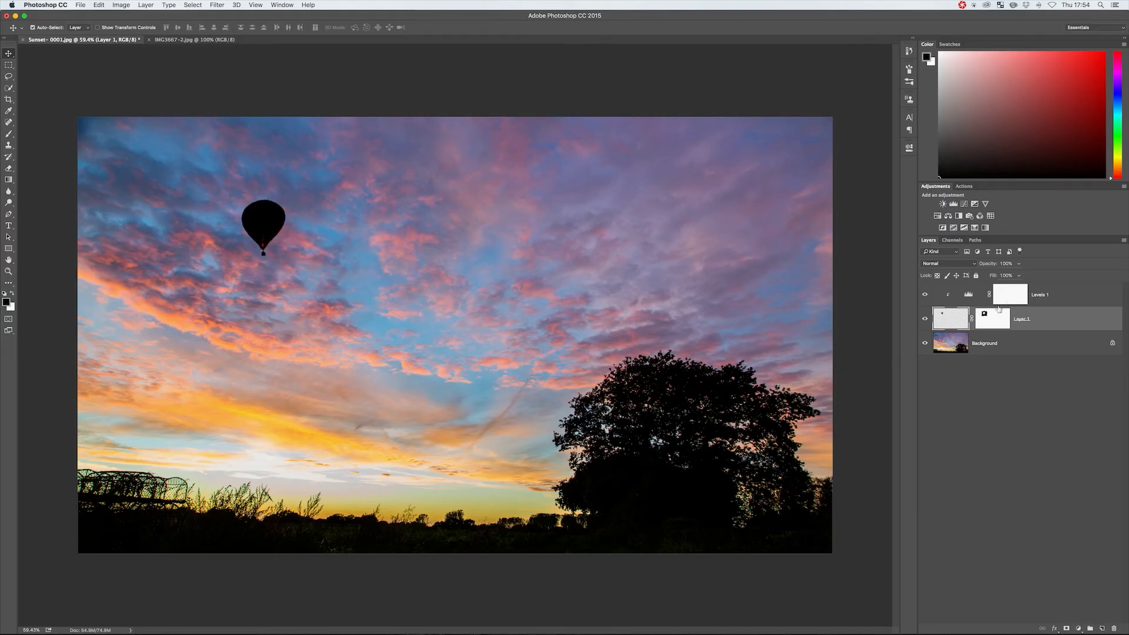
Add a second Levels adjustment layer clipped to the balloon with a midtone of 0.40, and delete it.
click(972, 295)
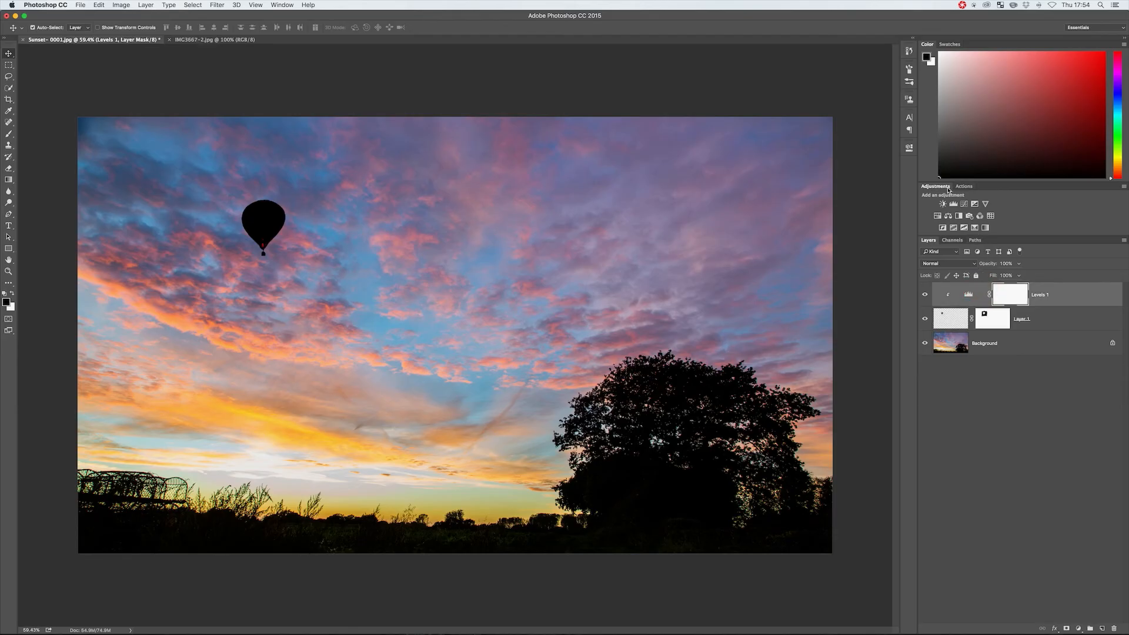
click(954, 203)
key(alt+super+g)
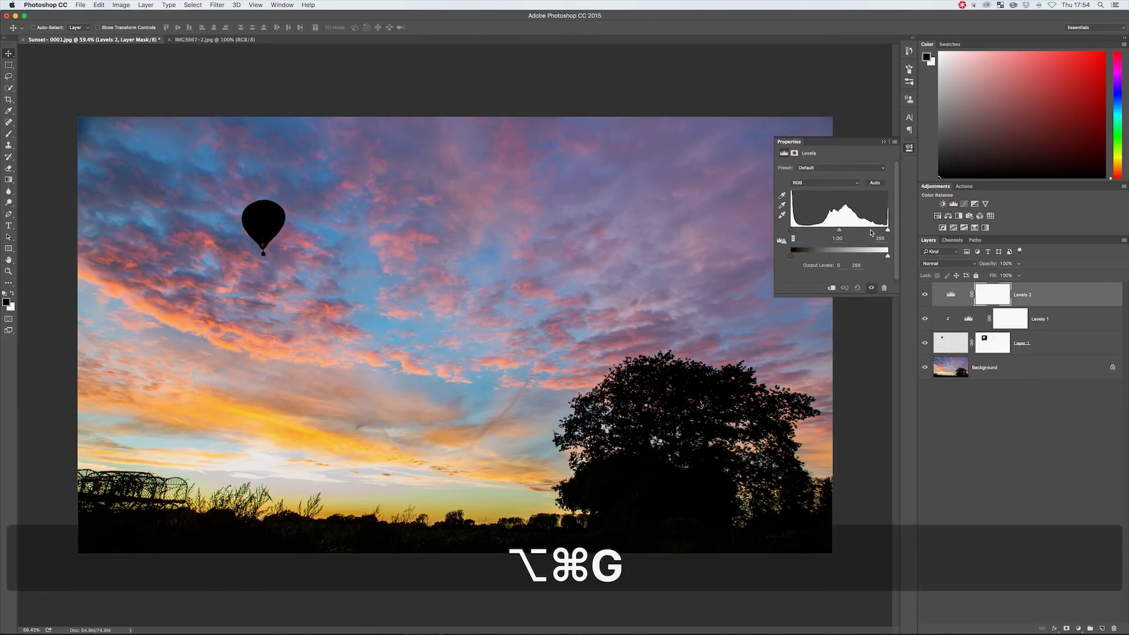
drag(840, 230, 864, 230)
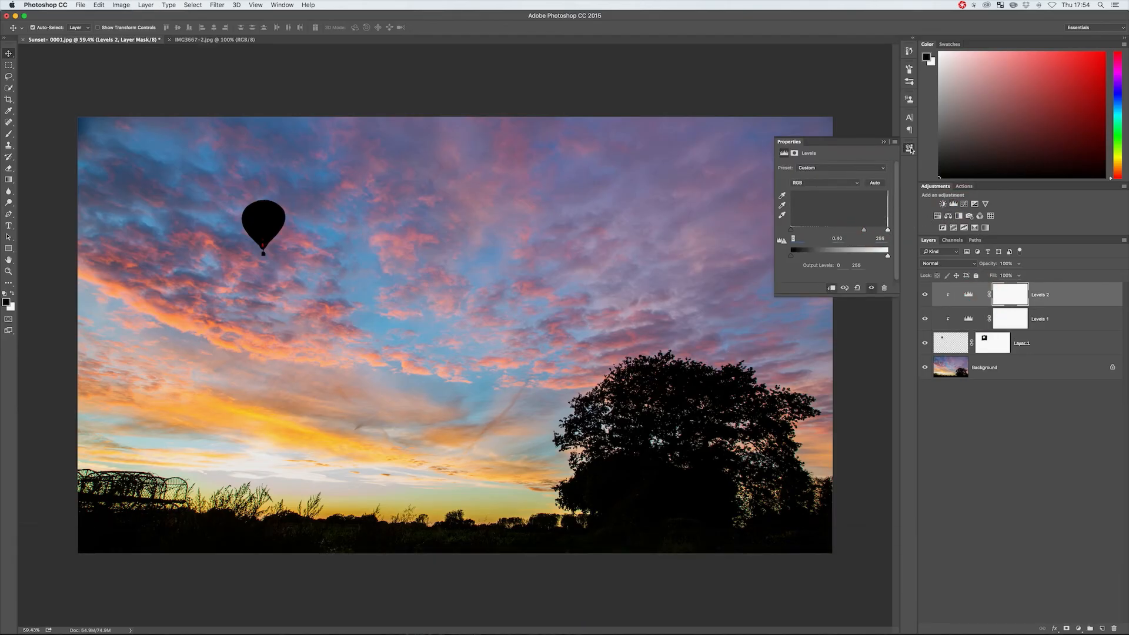
click(909, 148)
key(Delete)
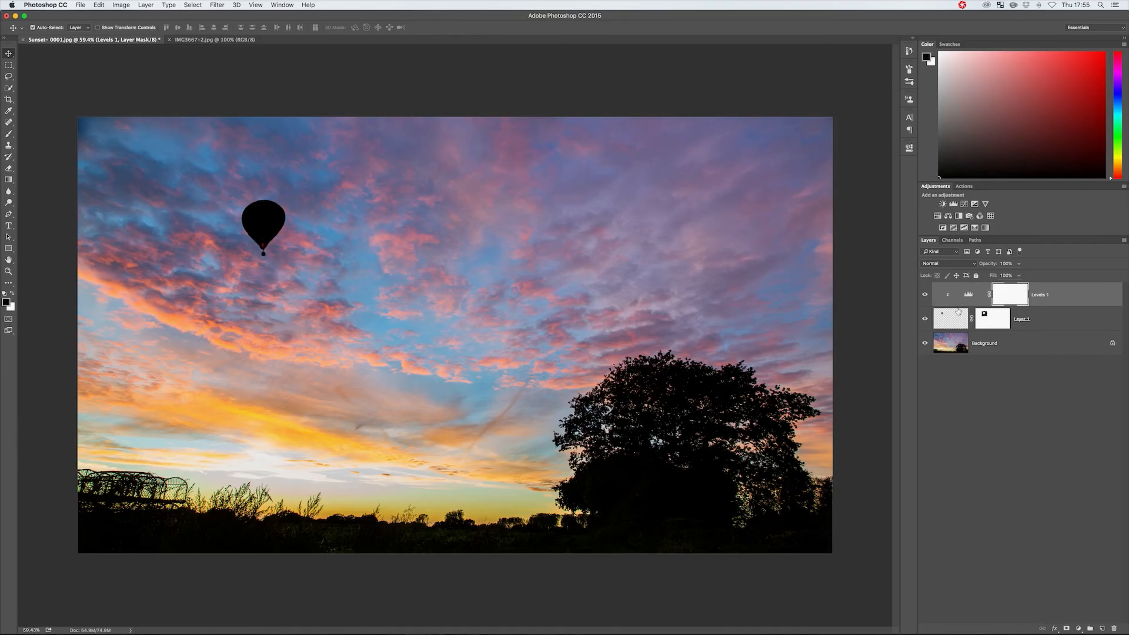